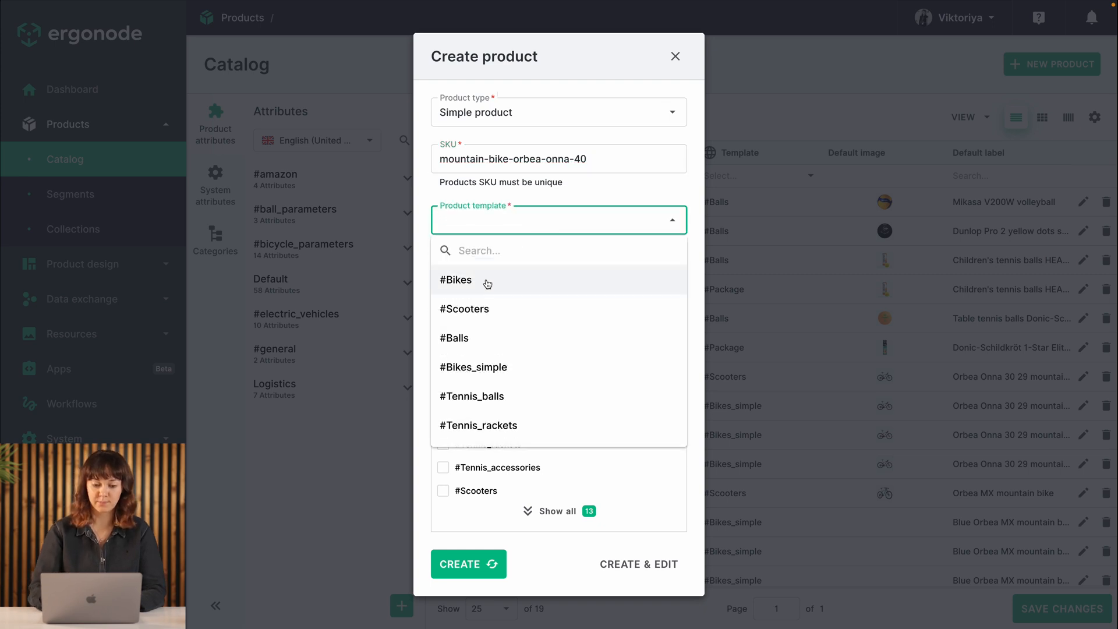
Create the simple product mountain-bike-orbea-onna-40 with the #Bikes template and the #MTB_Bikes and #Bikes categories, and open it for editing
click(487, 283)
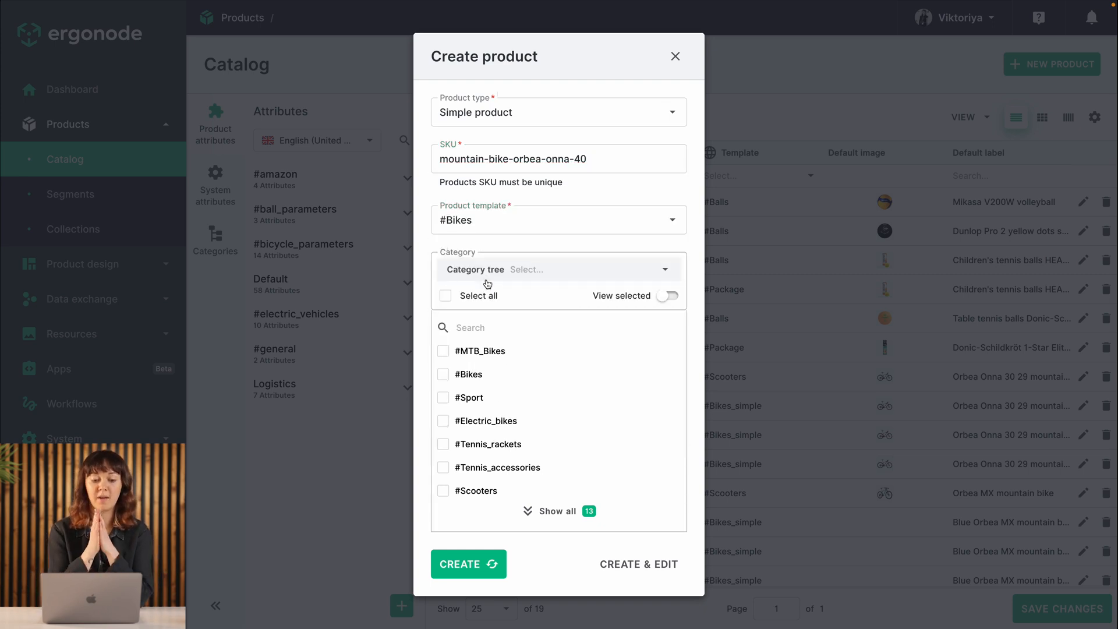
click(443, 352)
click(443, 374)
click(661, 562)
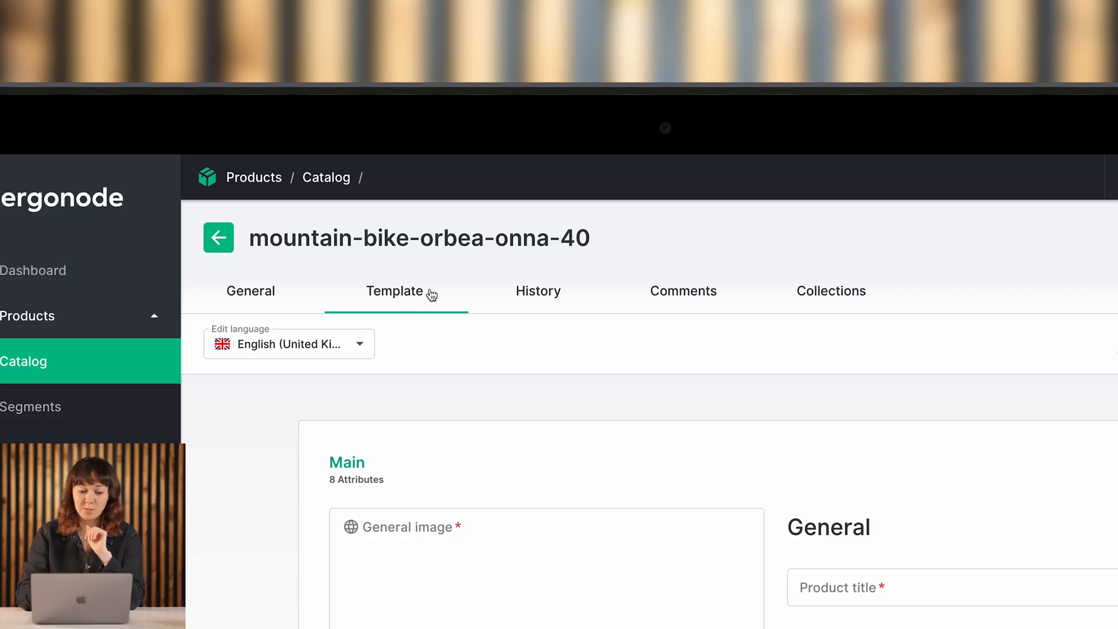
Review the new product's general settings and its change history
click(243, 296)
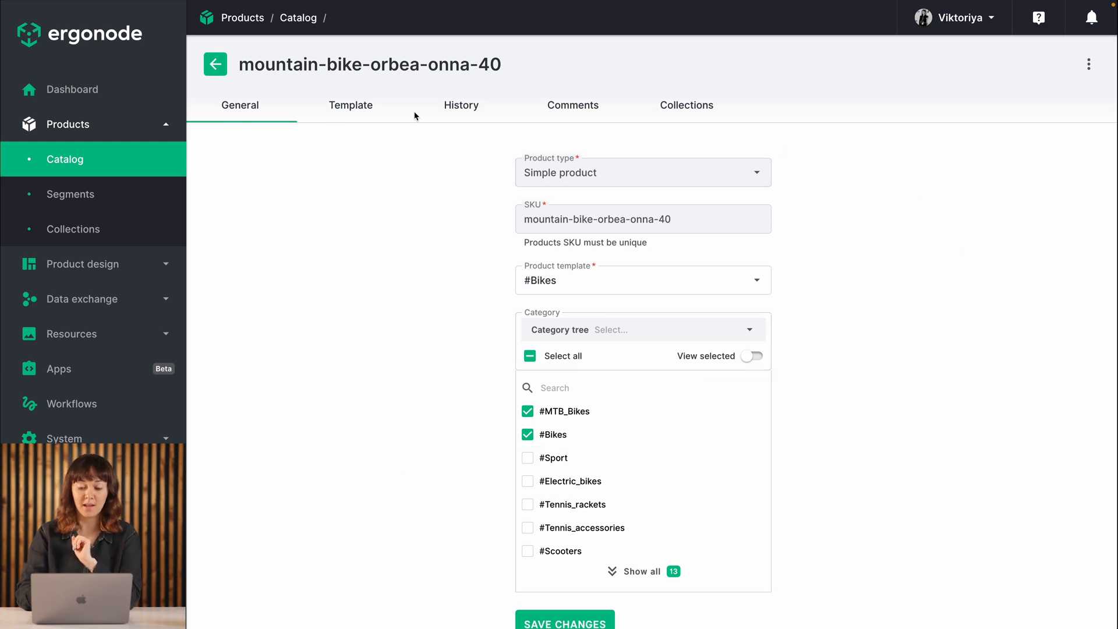
click(459, 111)
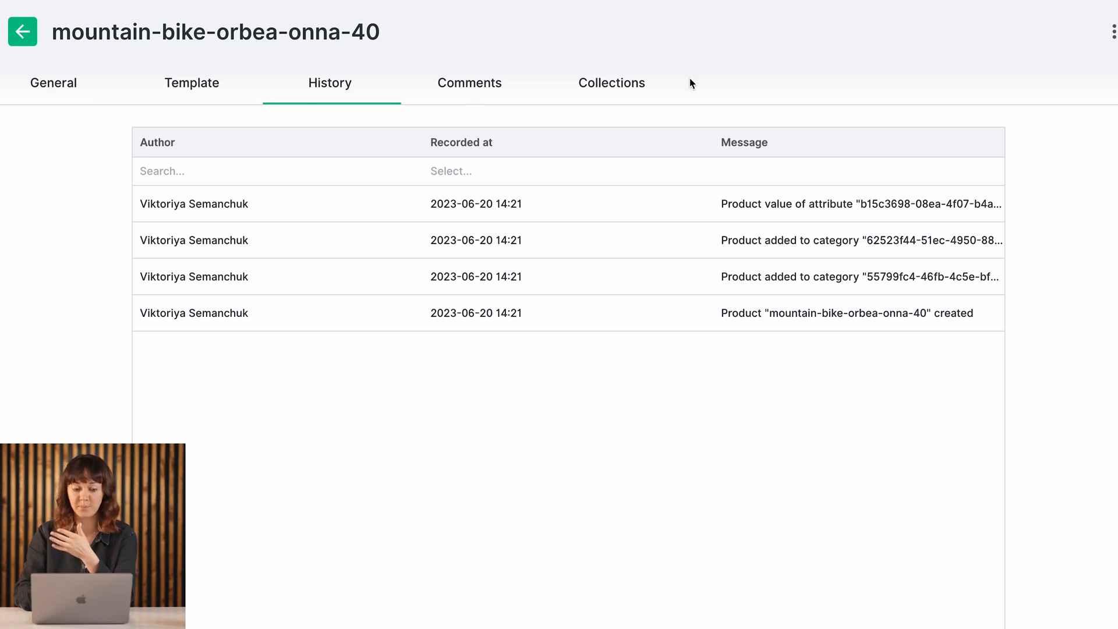
Add a short greeting comment to the product
click(488, 89)
click(380, 340)
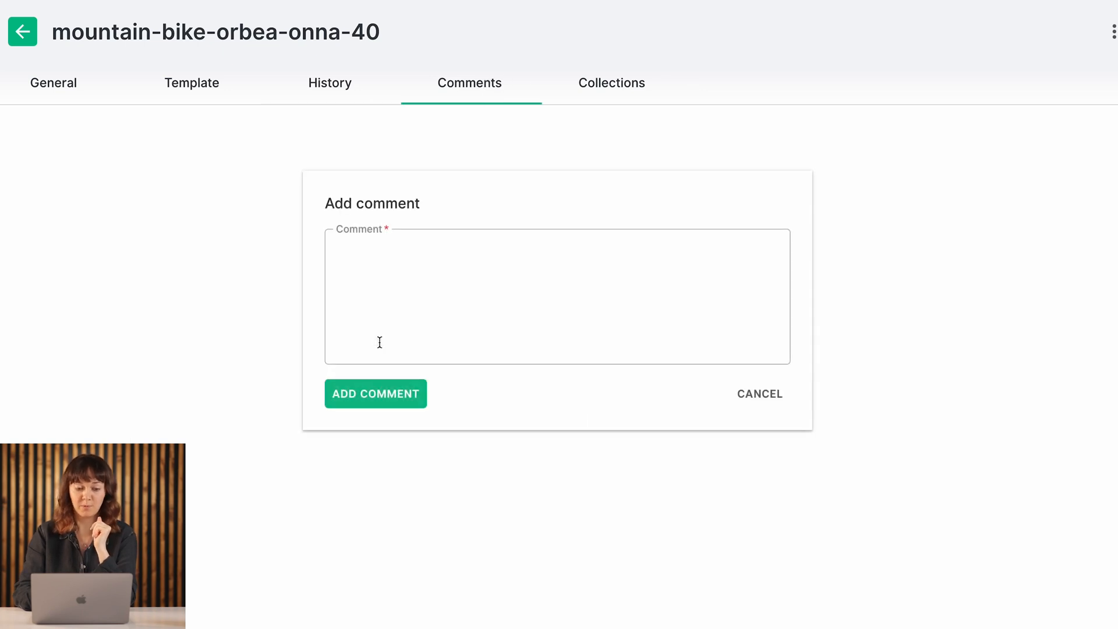
text(Hello, John!)
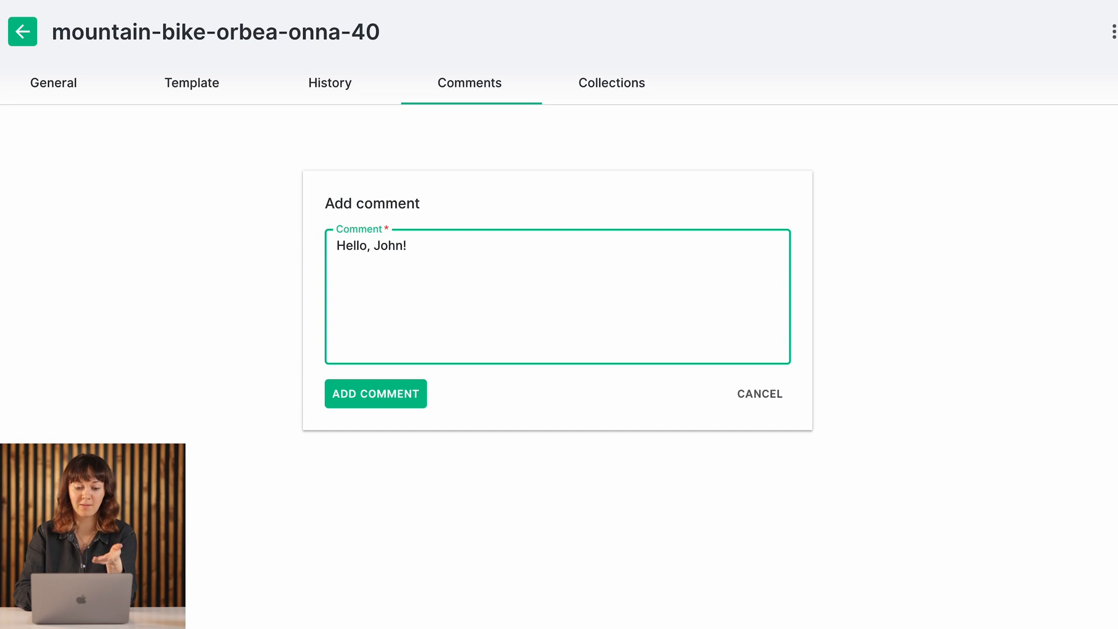
click(375, 393)
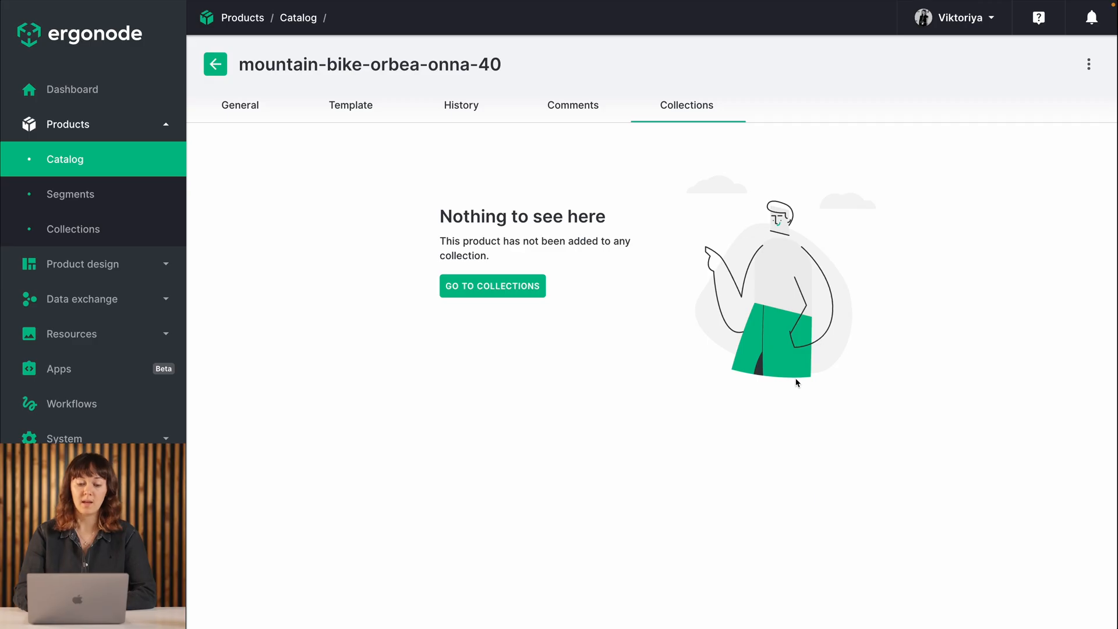
Examine the product template's attribute sections down to Media and collapse the Media section
click(307, 116)
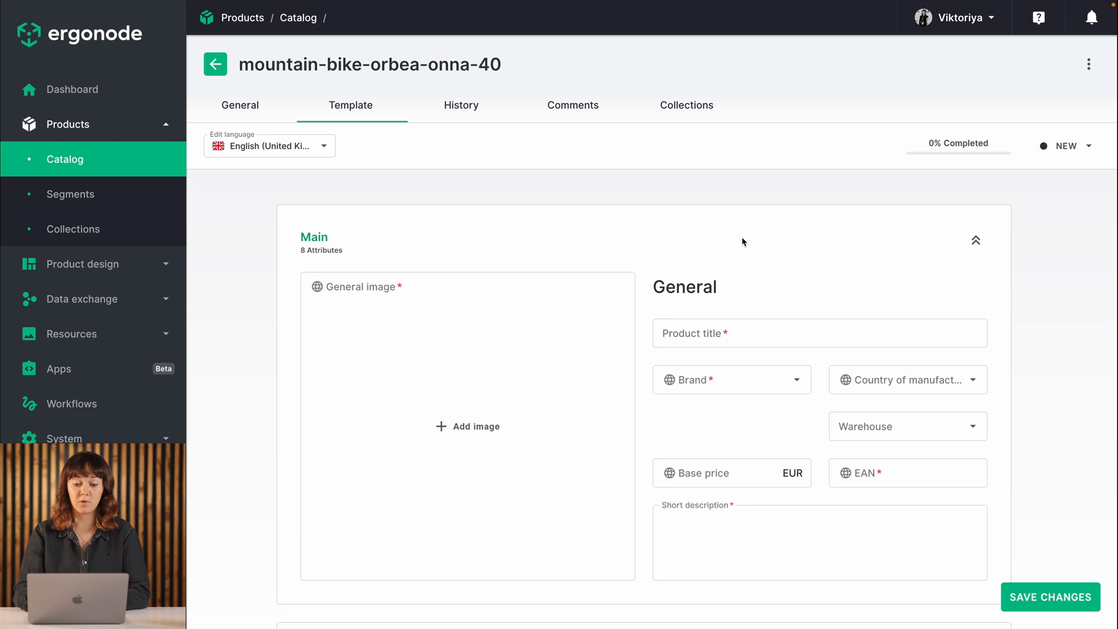
scroll(651, 335, down, 4)
scroll(652, 336, down, 15)
scroll(651, 337, down, 8)
scroll(652, 336, down, 5)
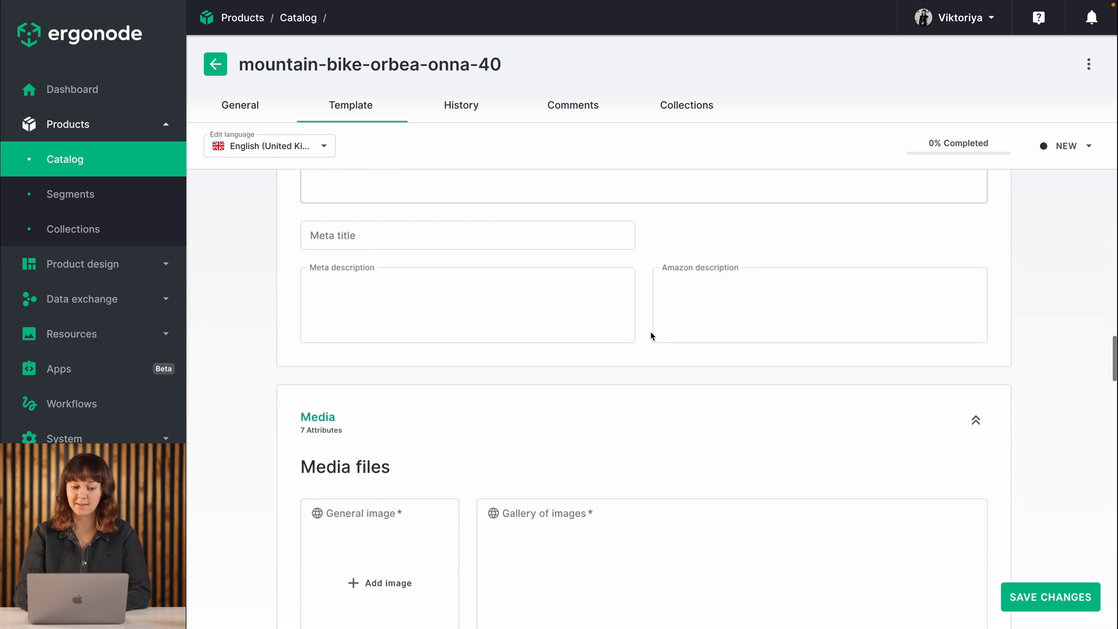
scroll(652, 336, down, 1)
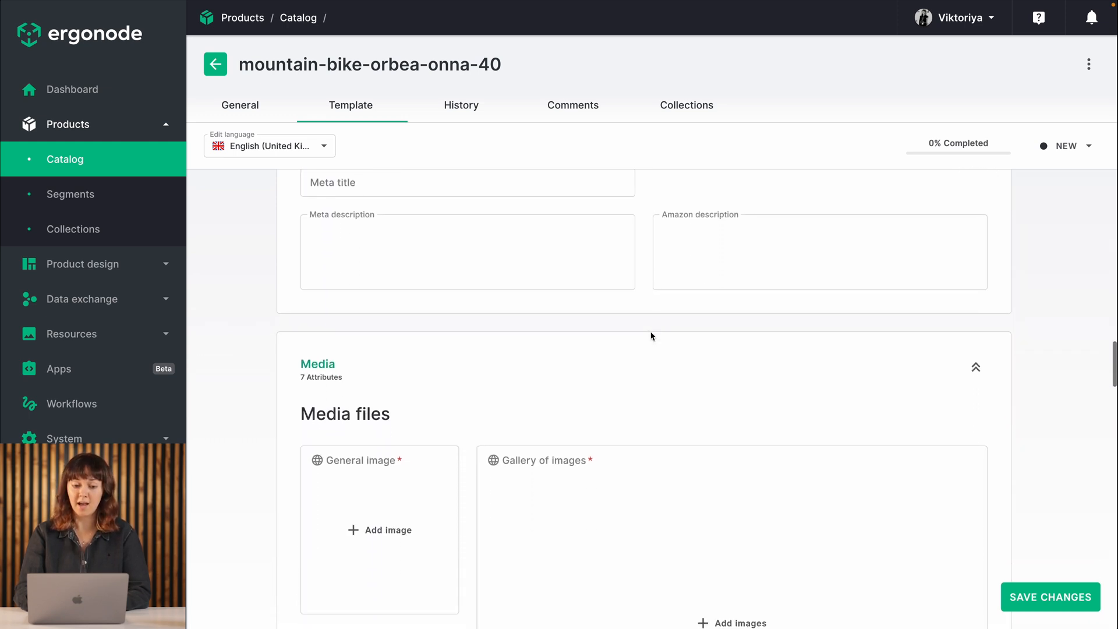
click(975, 369)
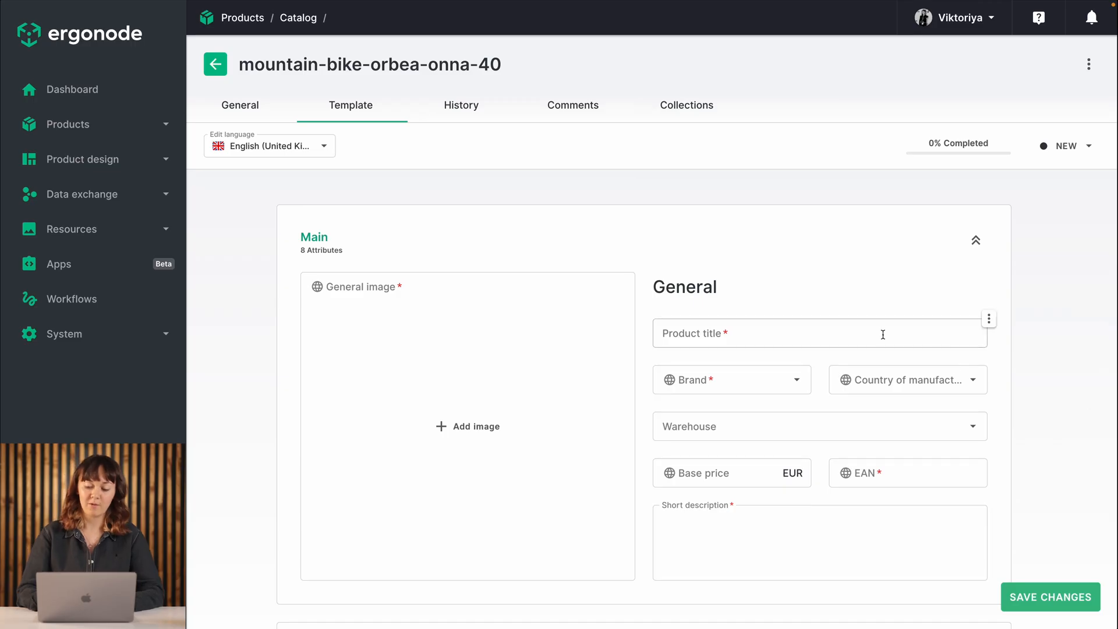
Set the product title to "Orbea Onna 40 mountain bike" and add Orbea as a new Brand option
click(883, 332)
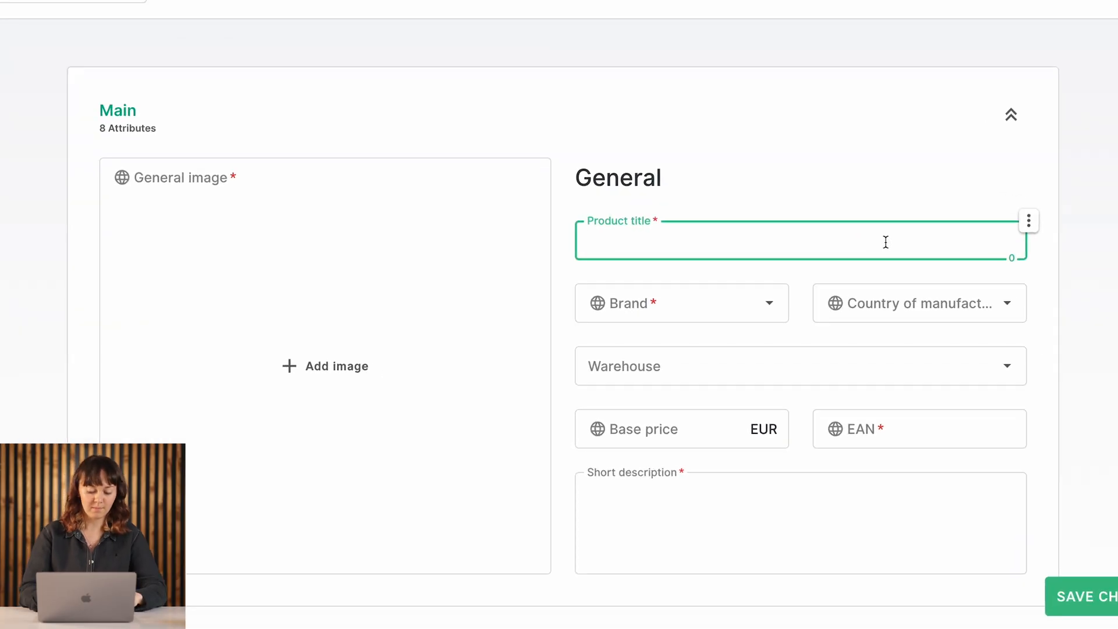
text(Orbea Onna 40 mountain bike)
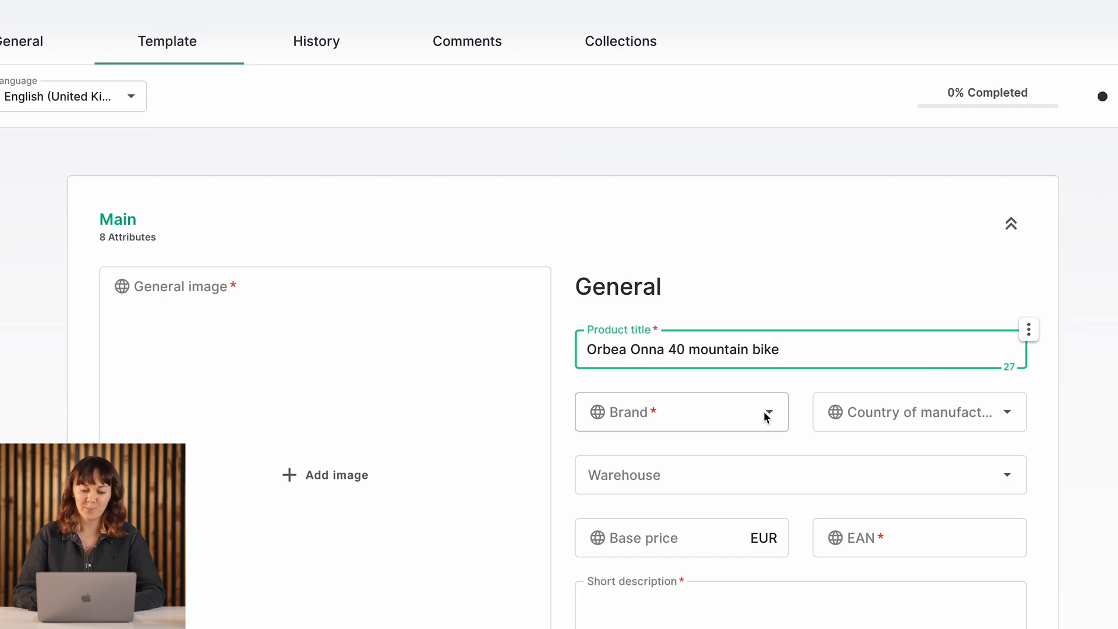
click(767, 415)
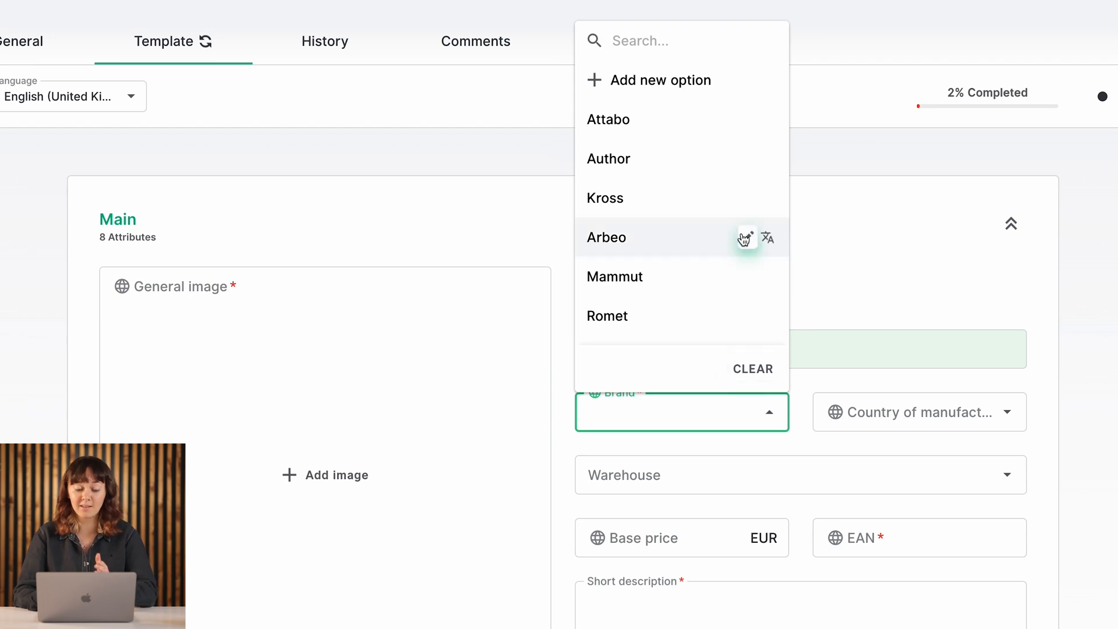
scroll(713, 251, down, 4)
scroll(713, 250, down, 2)
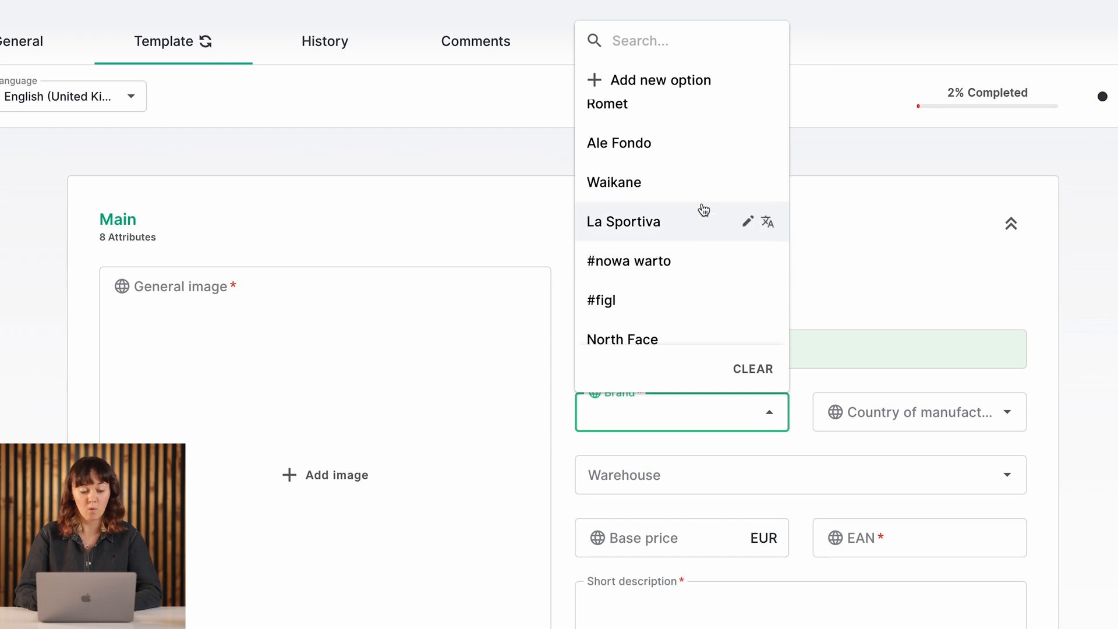
scroll(704, 210, down, 2)
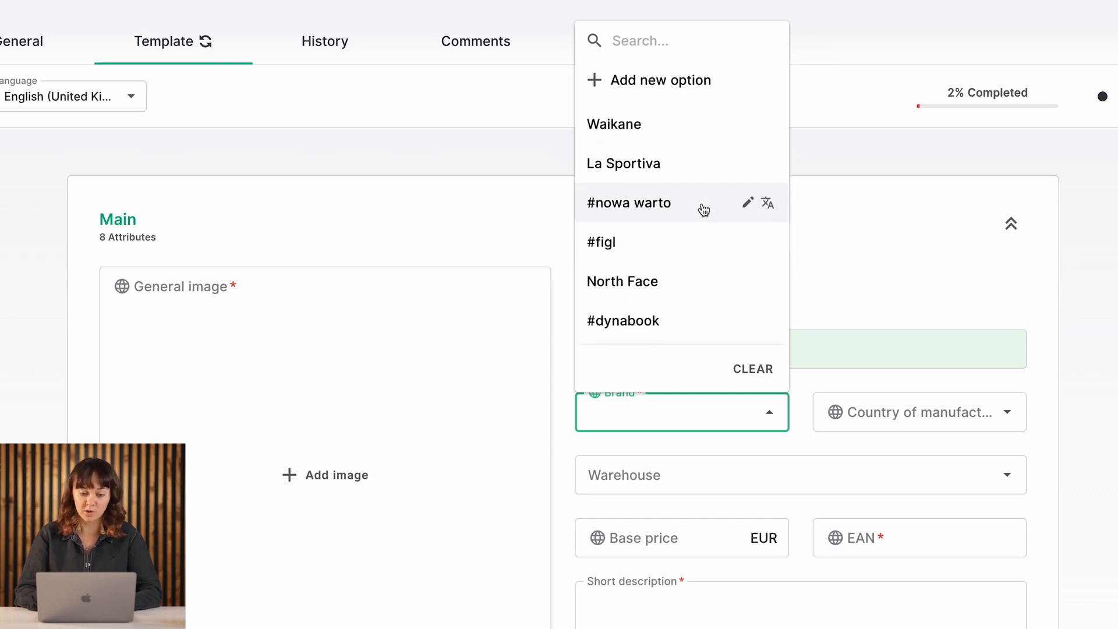
scroll(704, 210, up, 2)
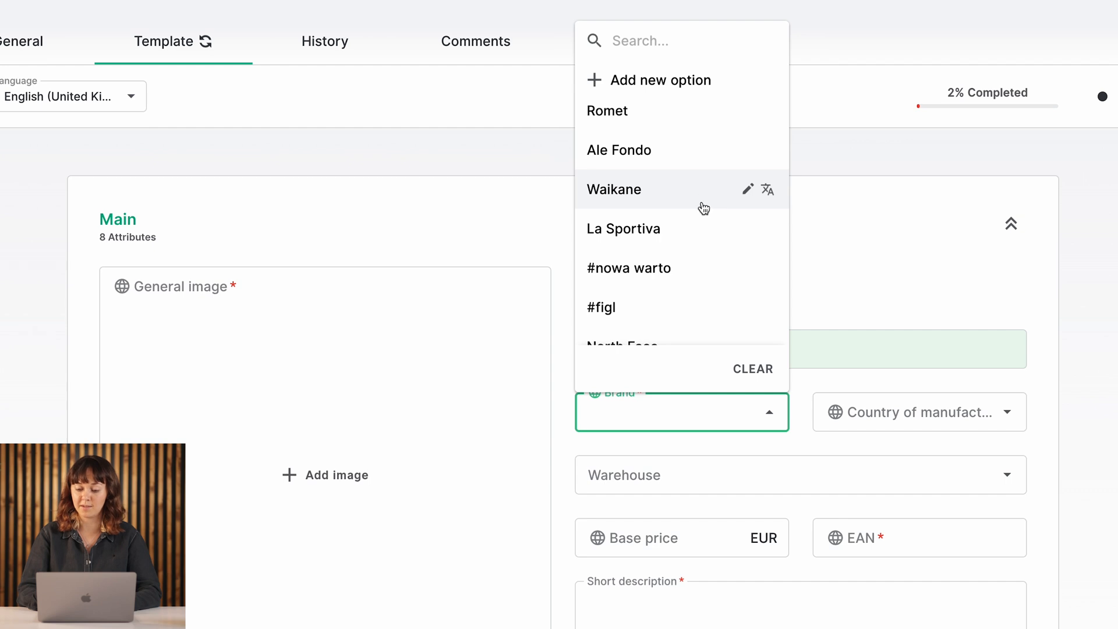
click(679, 78)
text(Orbea)
click(769, 80)
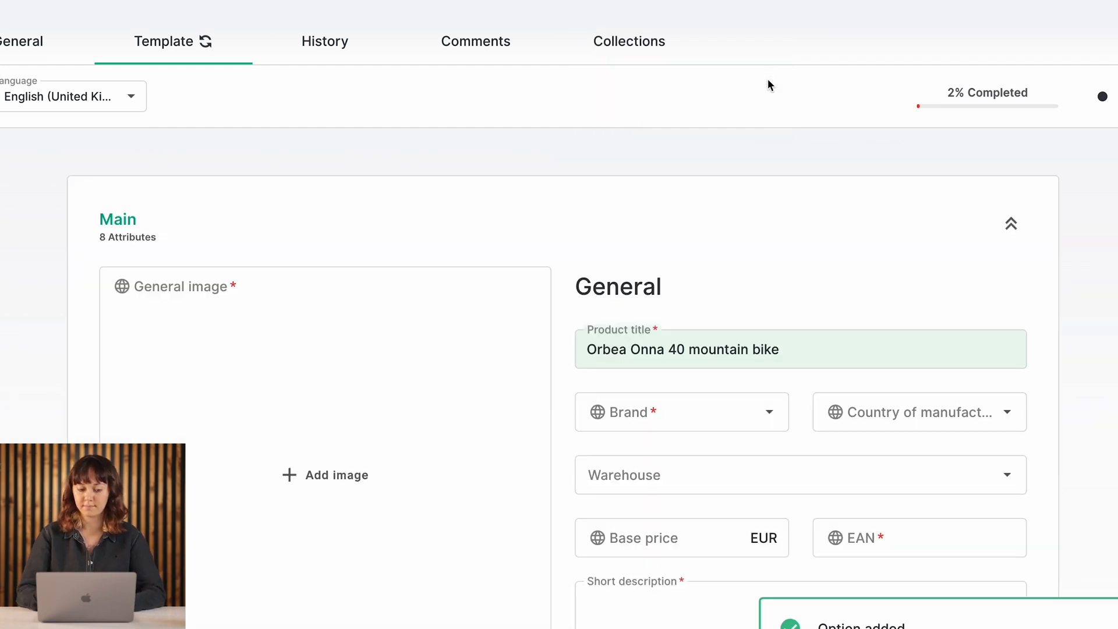
Find the #orbea option and assign it as the product's brand
click(708, 412)
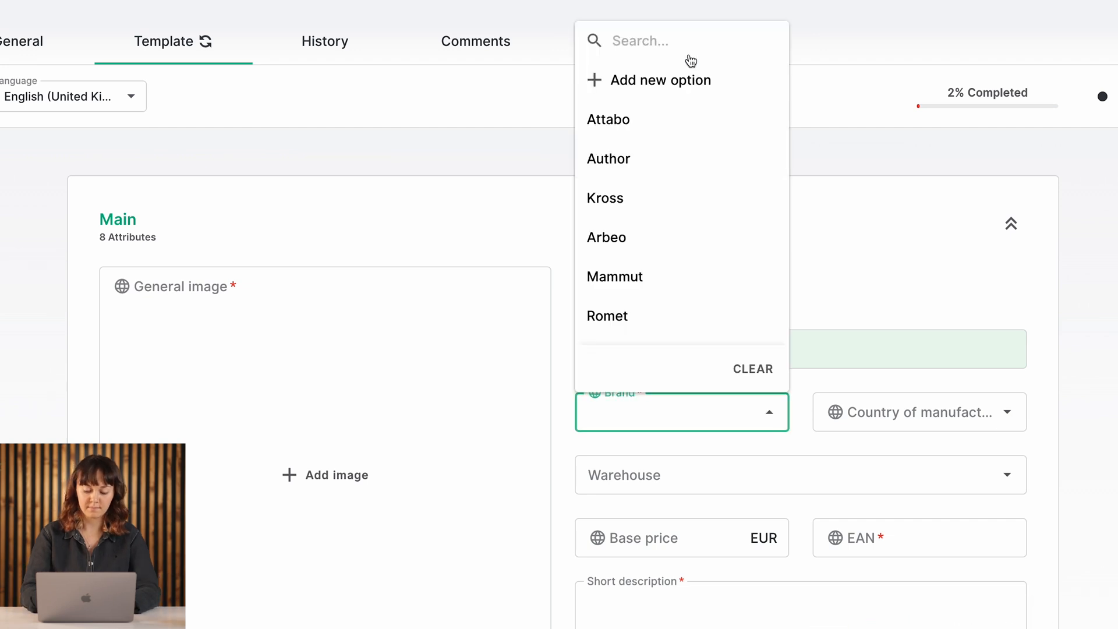
click(664, 42)
text(orbe)
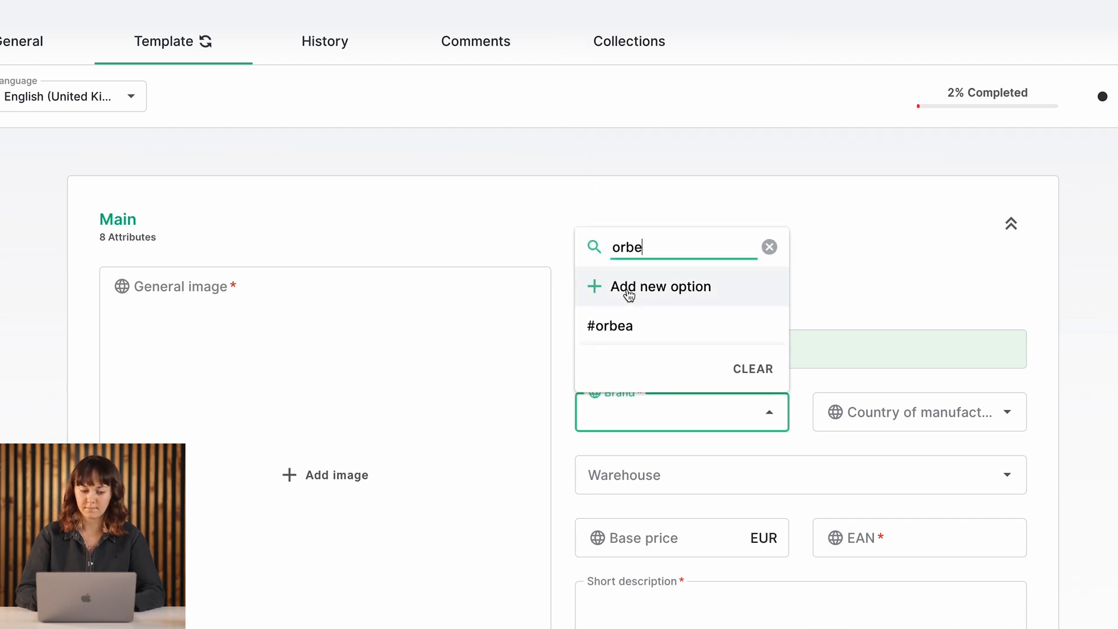
click(631, 325)
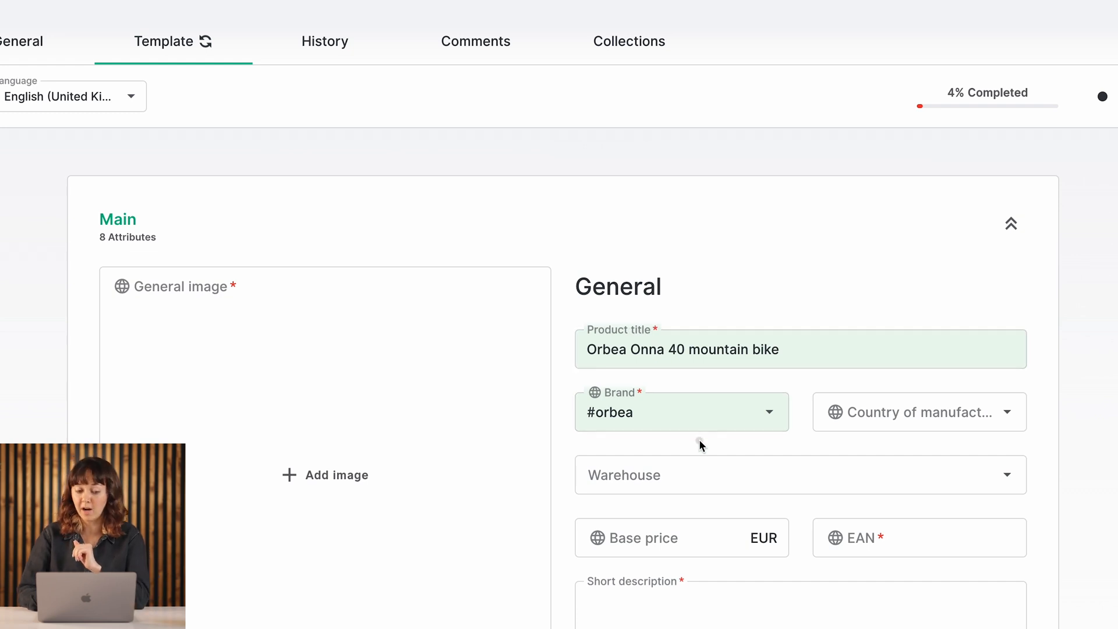
Assign the North west warehouse and the South warehouse to the product
click(698, 474)
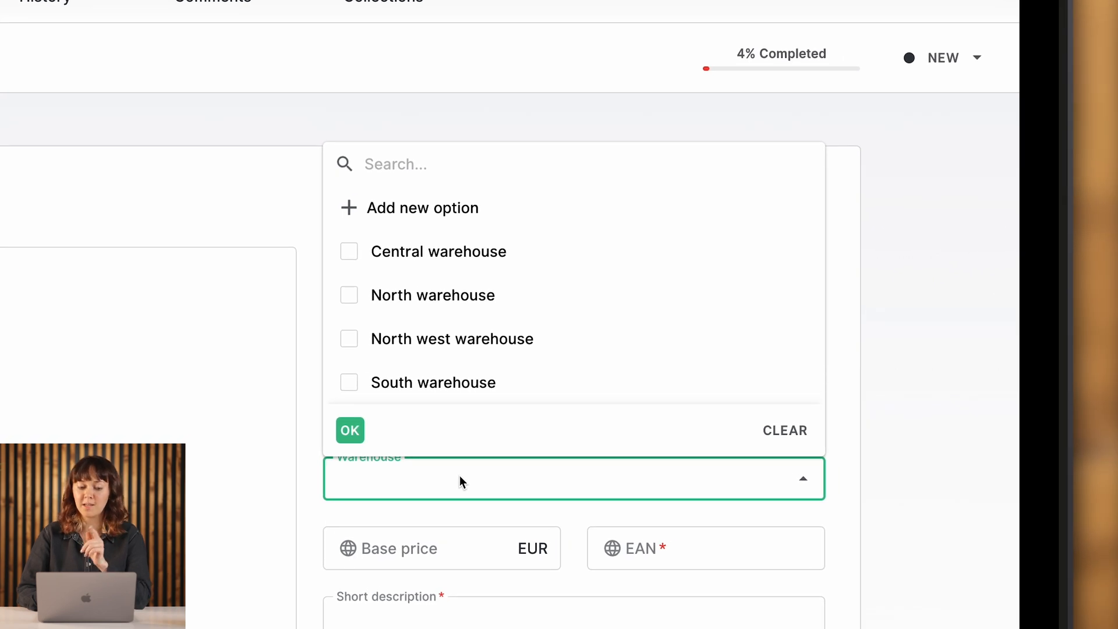
click(349, 340)
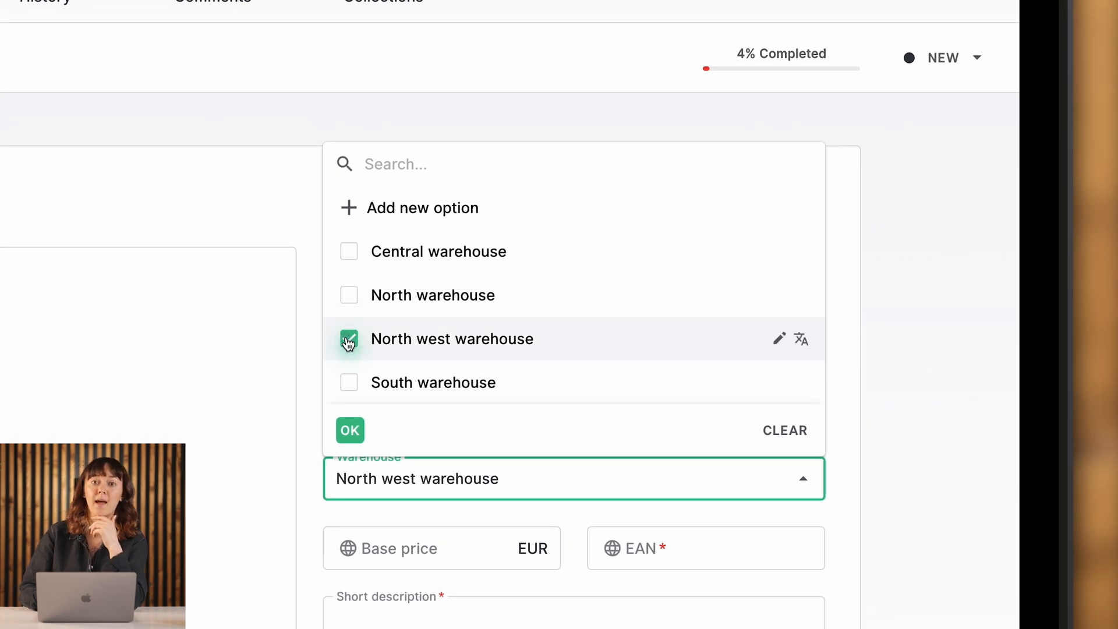
click(350, 383)
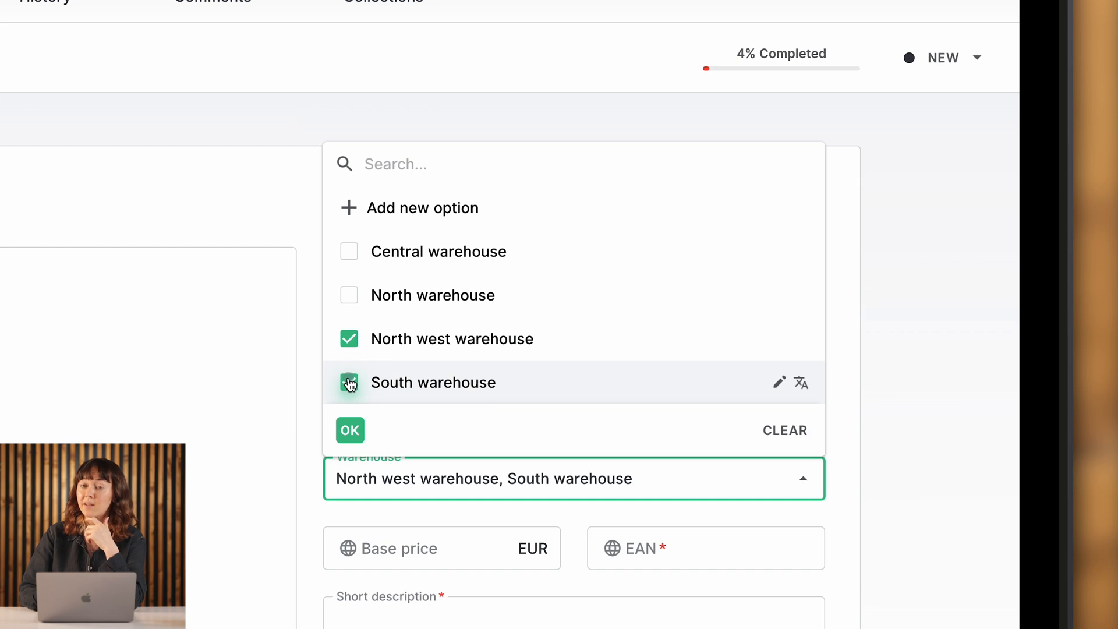
click(351, 431)
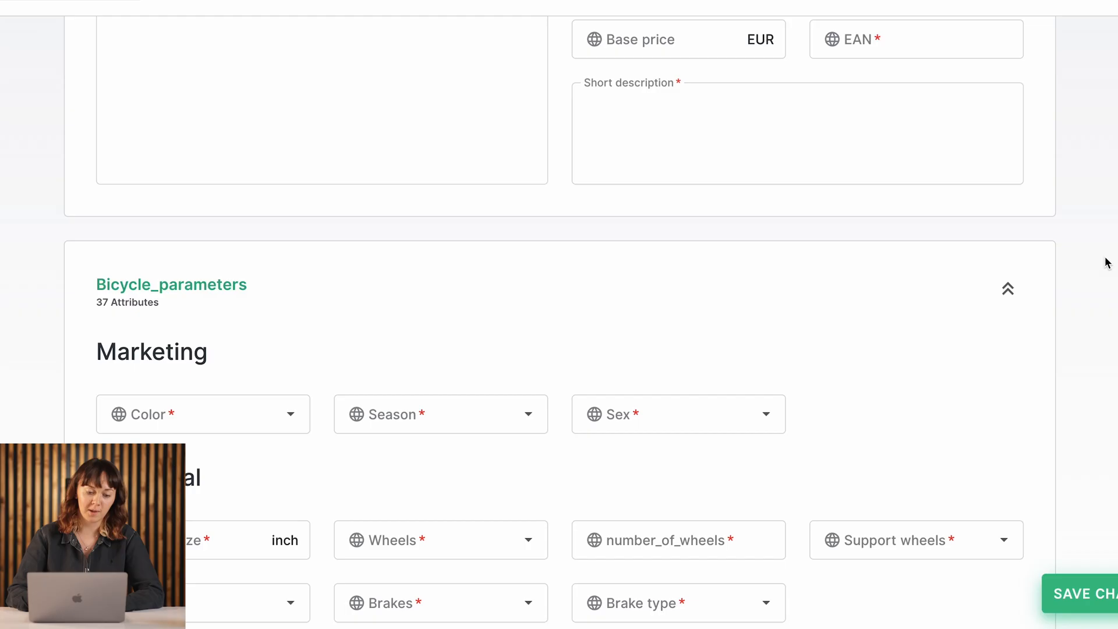
In the Marketing attributes of Bicycle_parameters, set Color to Terracotta Red and Season to All seasons
scroll(1107, 261, down, 3)
scroll(1105, 258, down, 1)
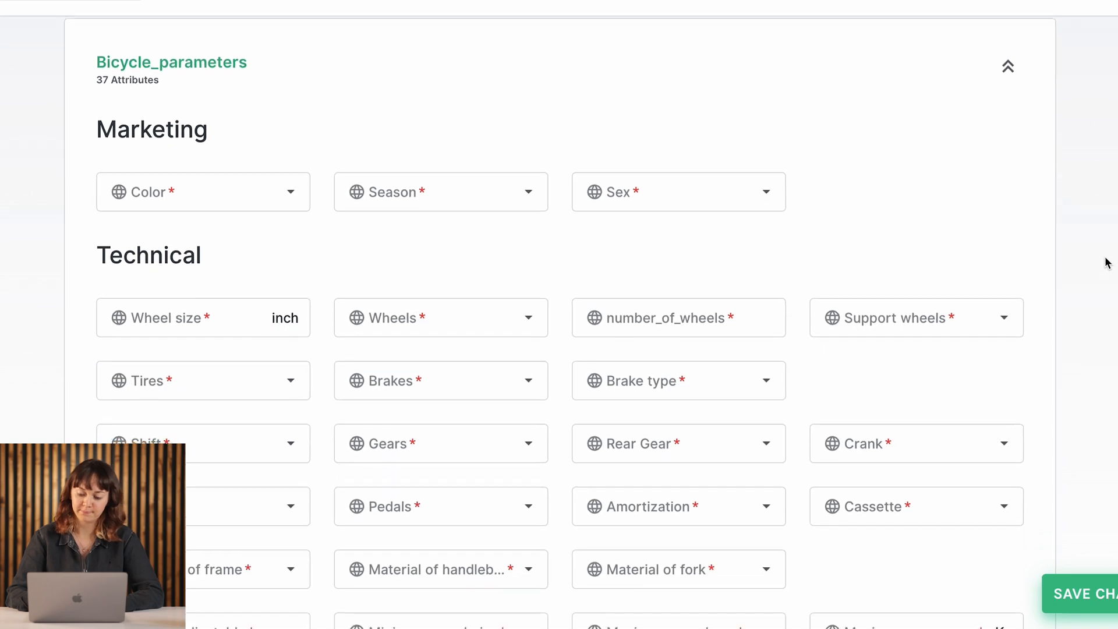
scroll(1105, 258, up, 1)
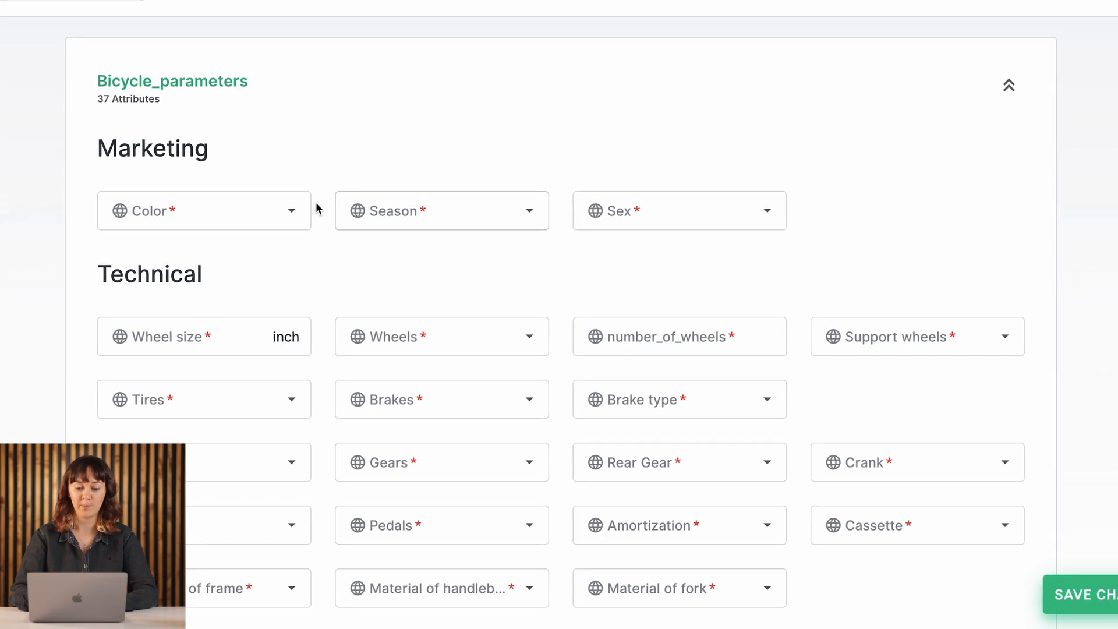
click(268, 209)
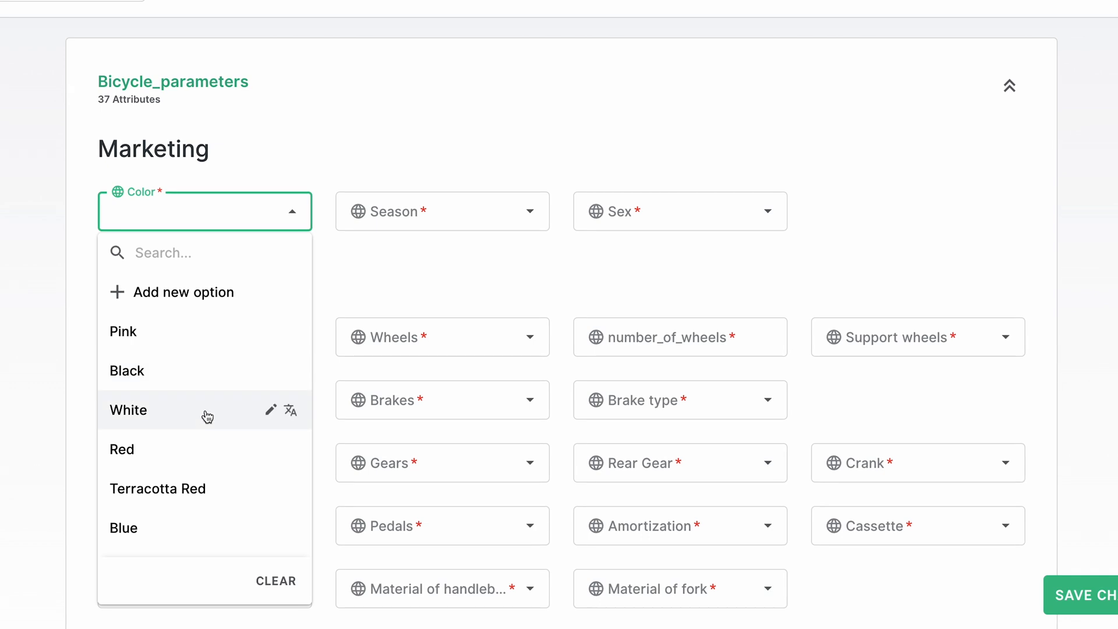
click(186, 495)
click(455, 226)
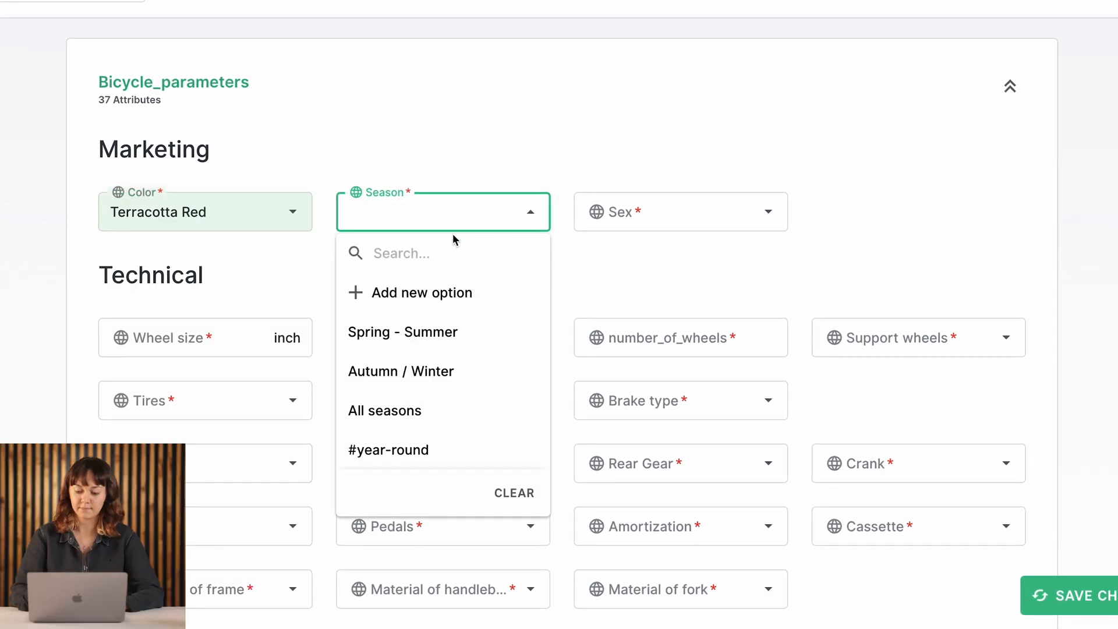
click(399, 408)
Set the Sex attribute to both Male and Female
click(679, 220)
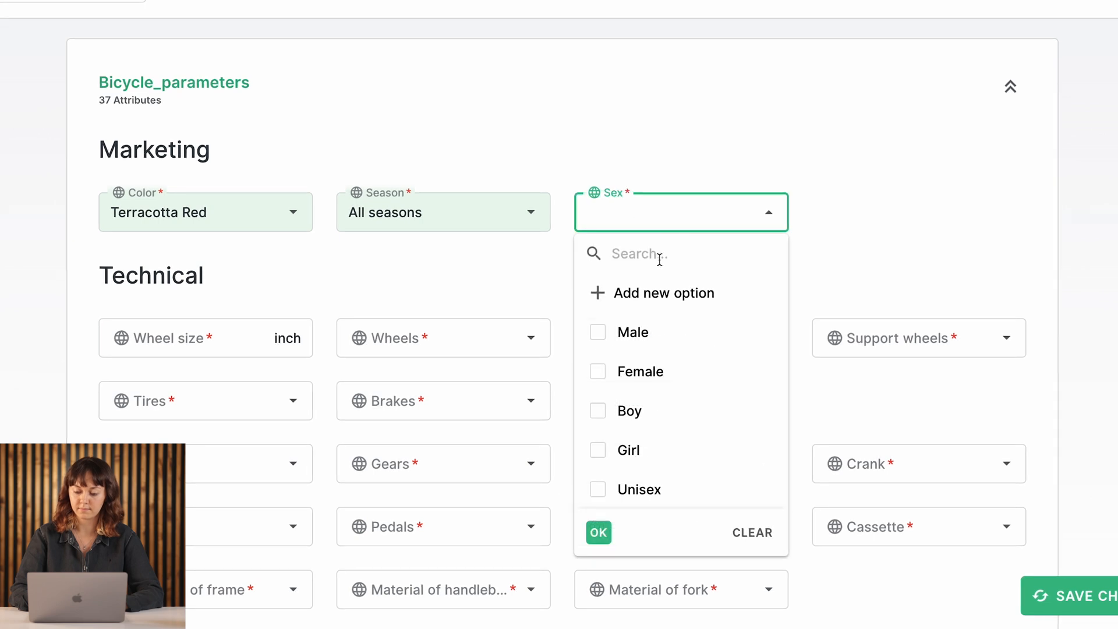
click(606, 333)
click(600, 372)
click(598, 540)
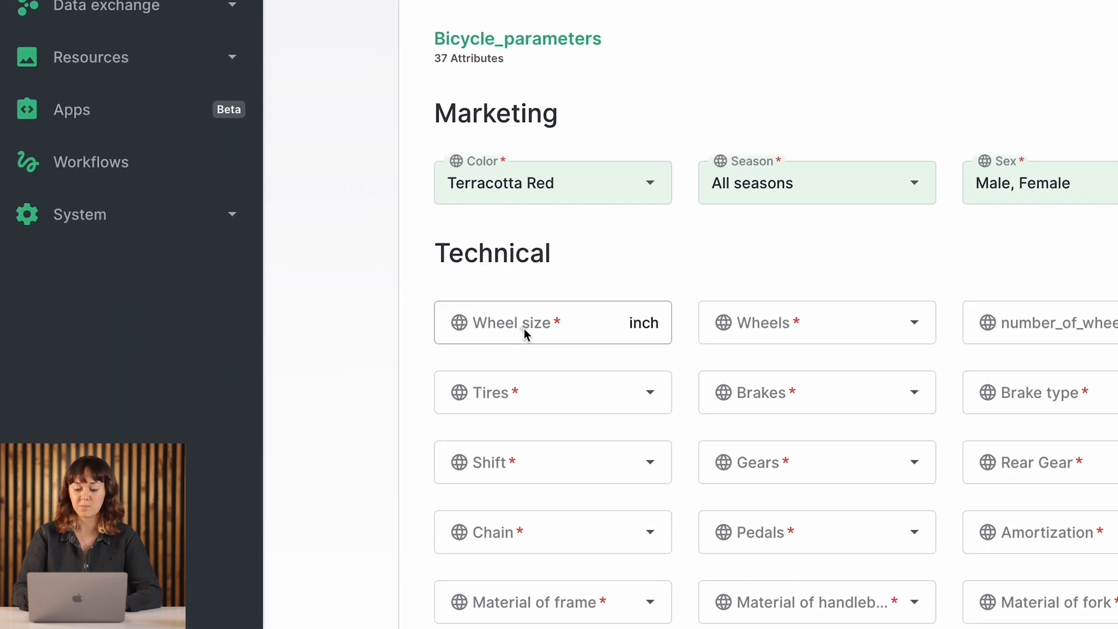
Set the Wheel size in the Technical attributes to 29 inch, trying a decimal value of 29.5 along the way
click(524, 330)
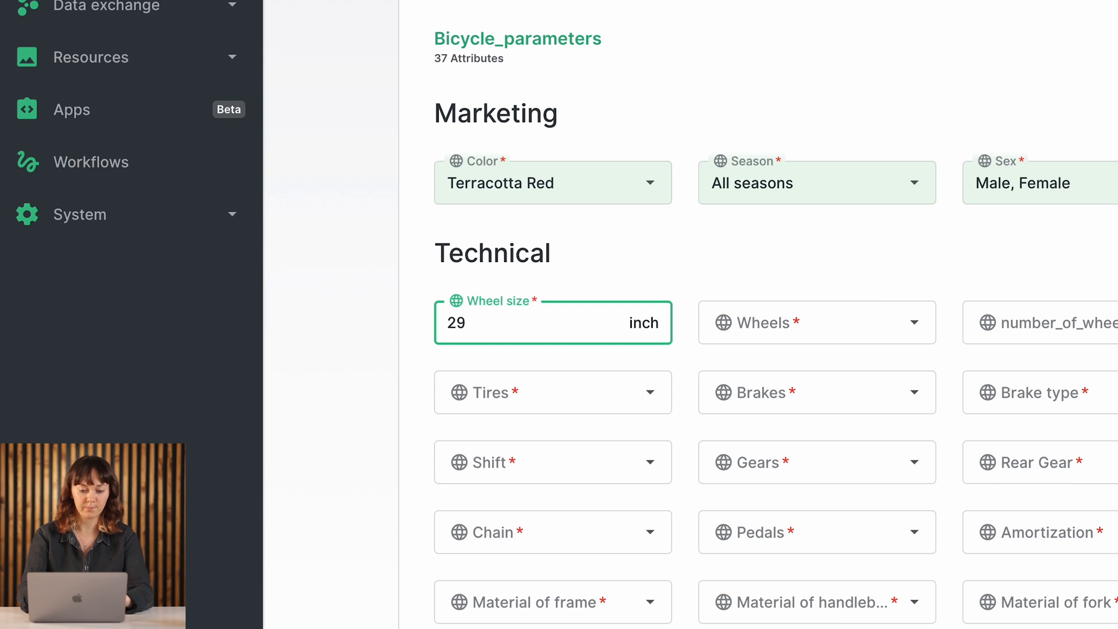
text(,5)
key(BackSpace)
key(BackSpace)
text(.5)
key(BackSpace)
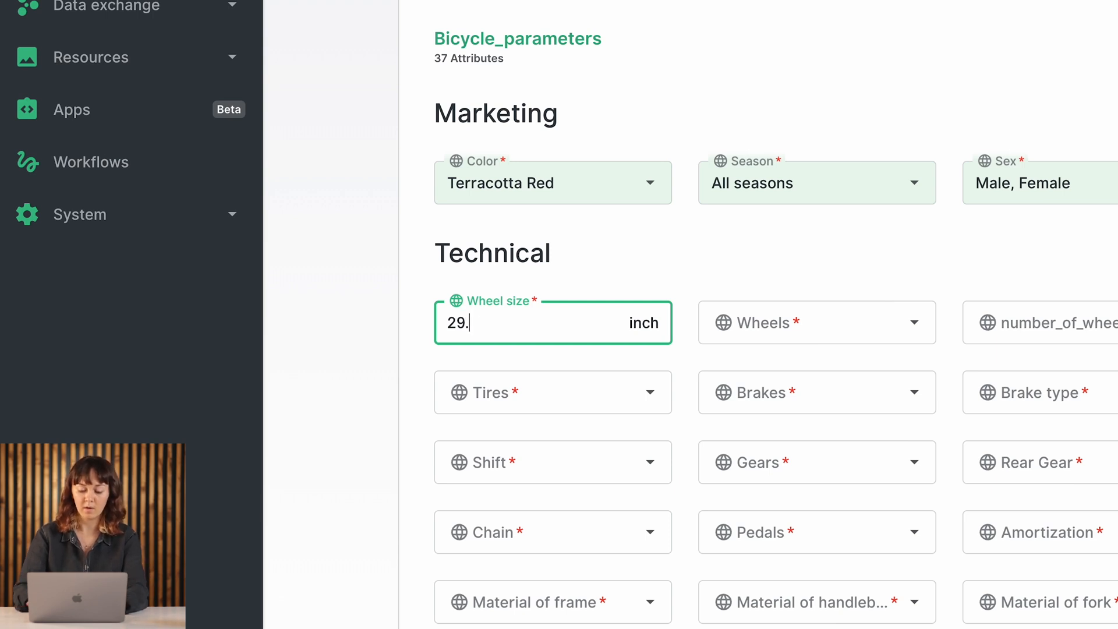
click(618, 285)
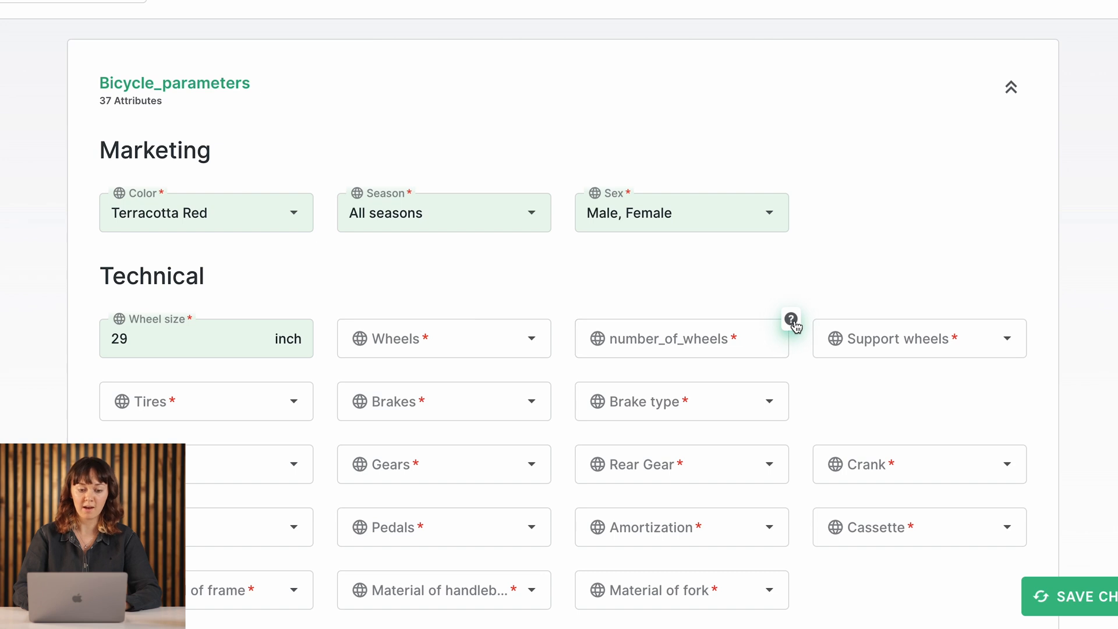
mouse_move(795, 327)
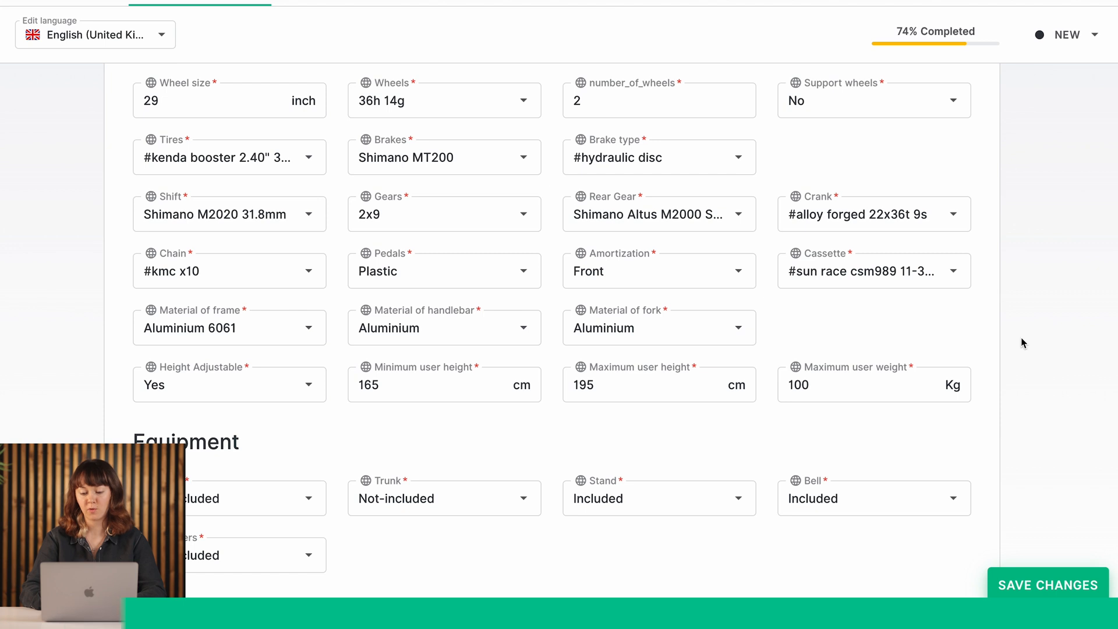
Start auto-generating content for the Description attribute in the product's Content section
scroll(1022, 342, down, 4)
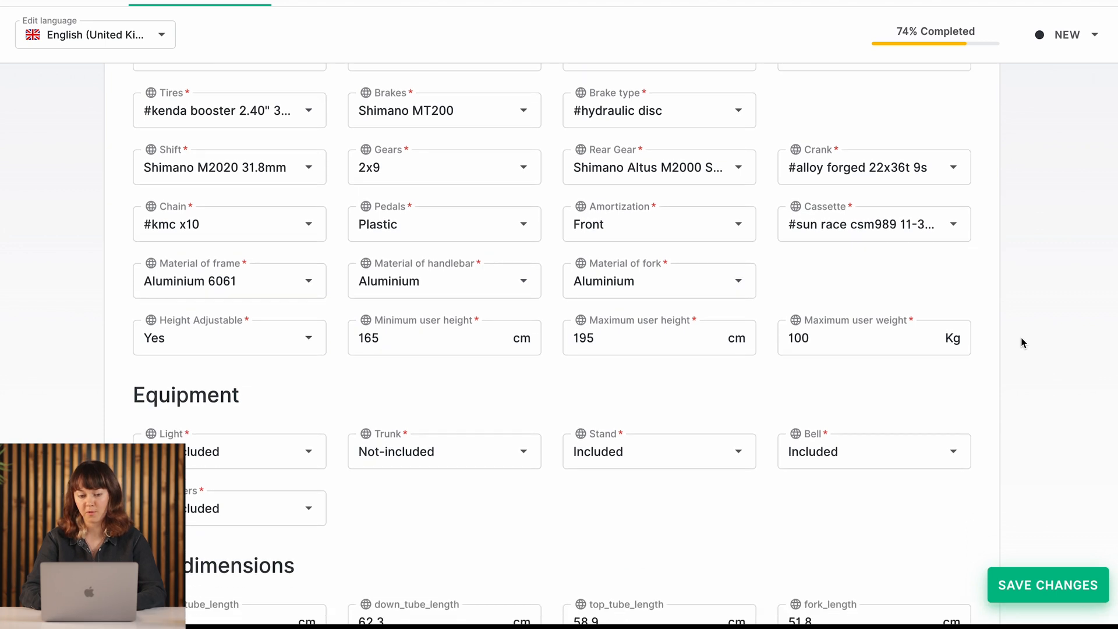
scroll(1022, 342, down, 8)
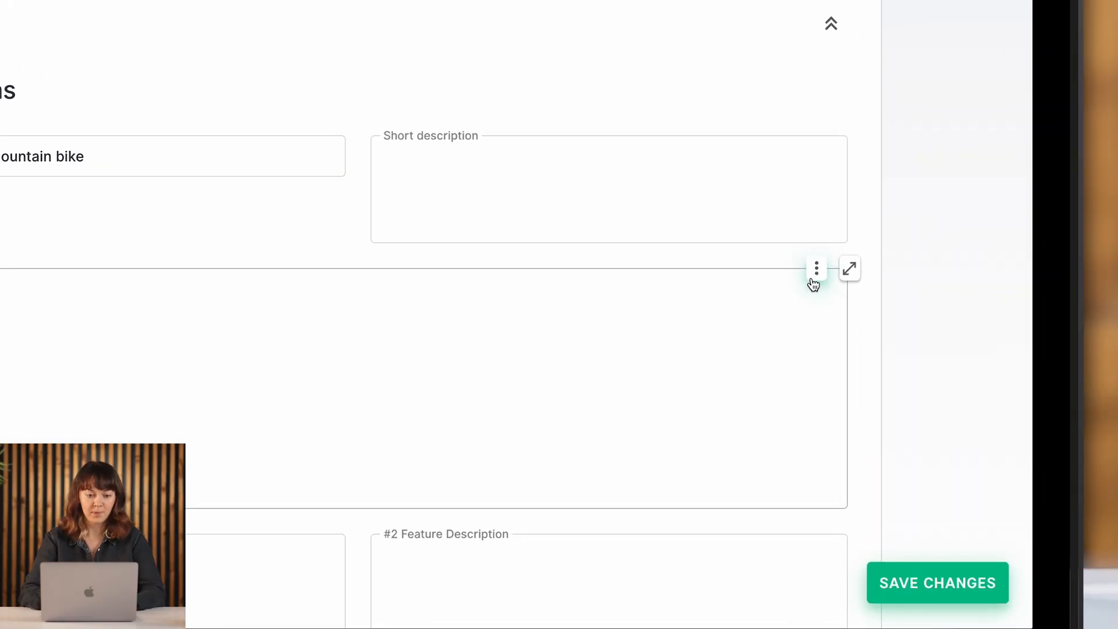
click(816, 274)
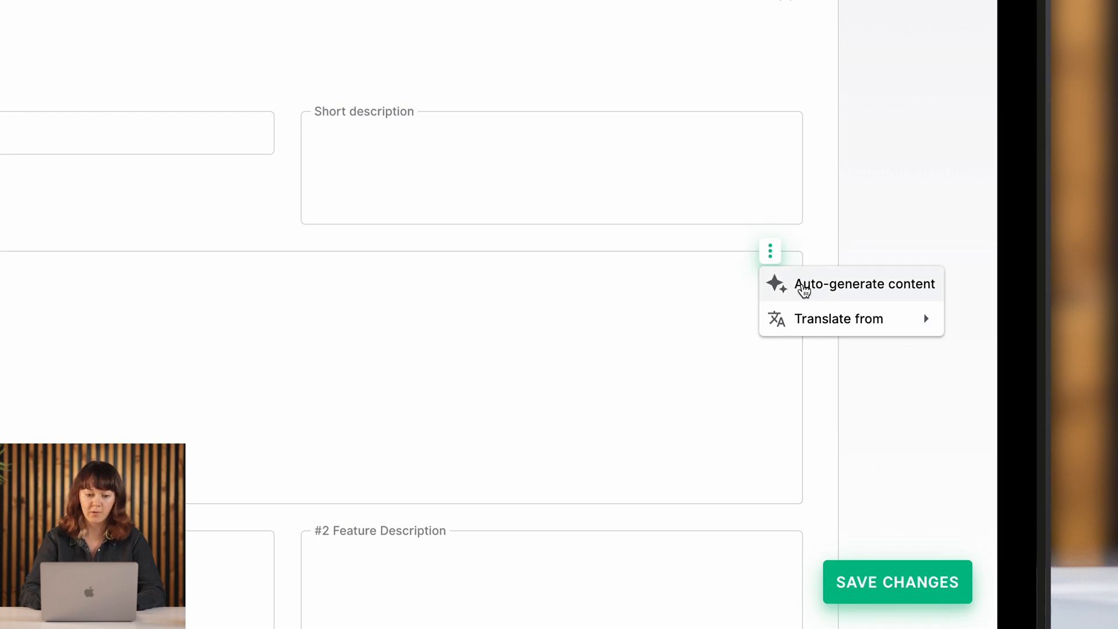
click(805, 289)
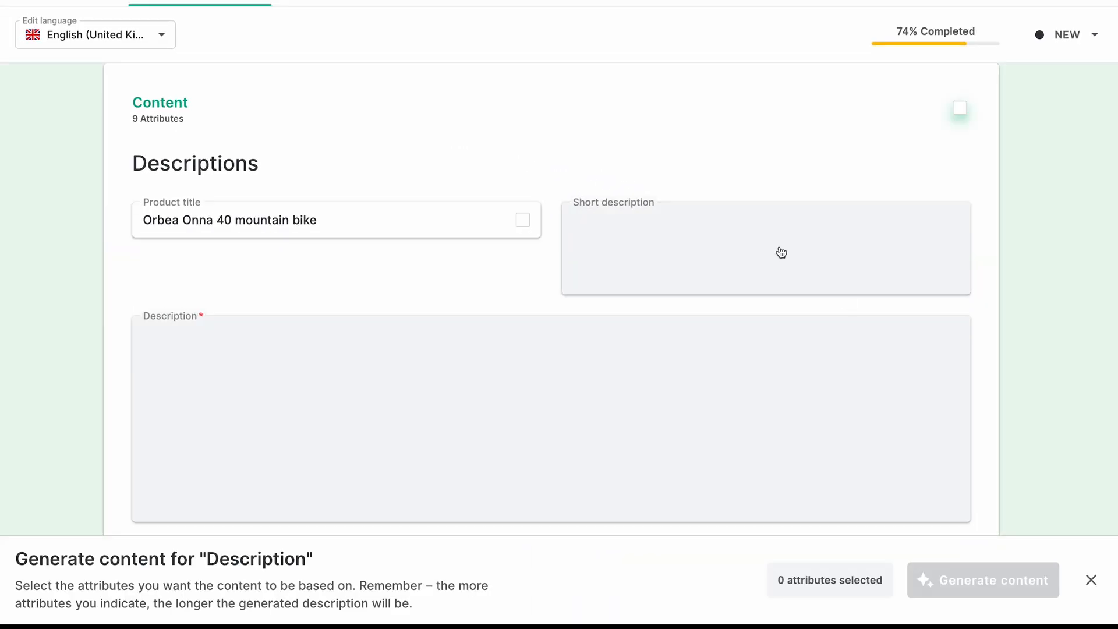
Generate the description from Product title, Brand, Country of manufacturer and all attributes of the Bicycle_parameters group
scroll(781, 253, up, 20)
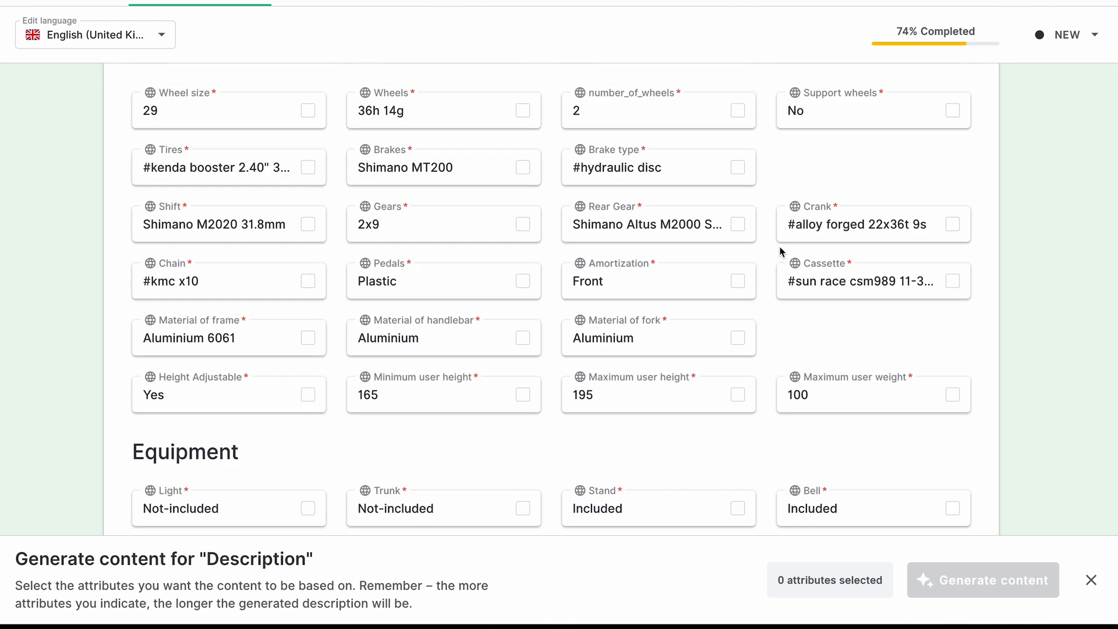
scroll(781, 251, up, 3)
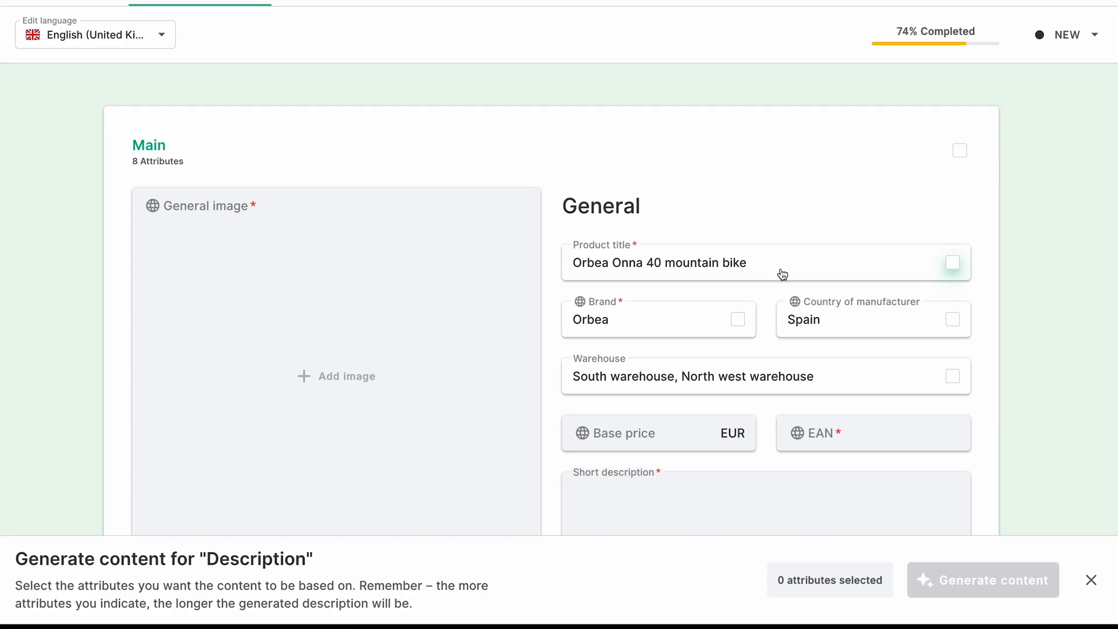
click(781, 272)
click(728, 318)
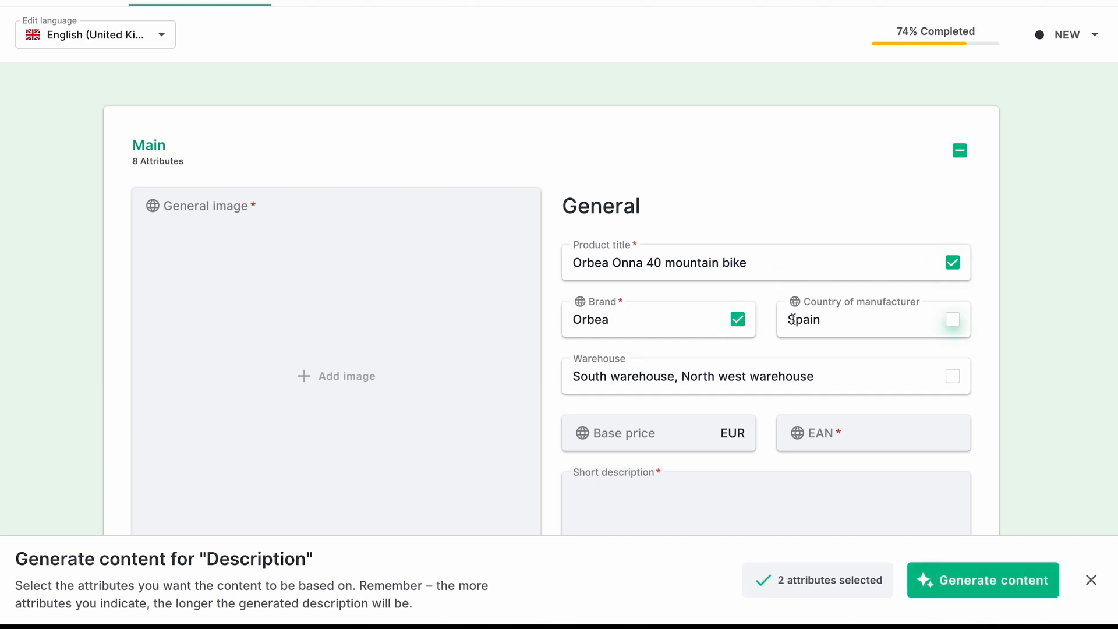
click(819, 322)
scroll(820, 322, down, 10)
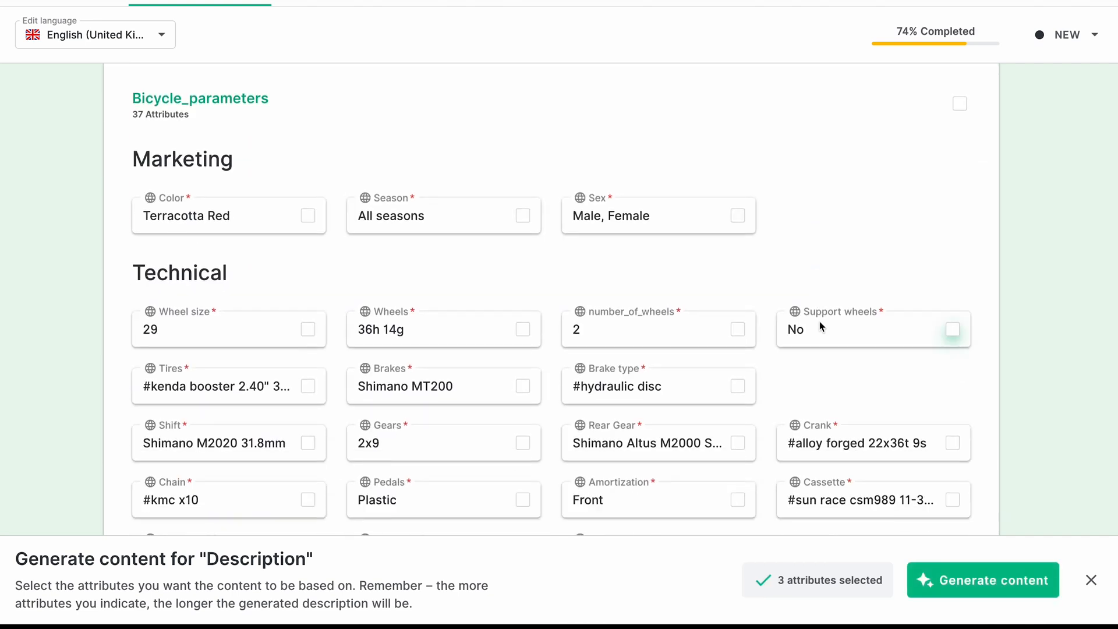
click(960, 96)
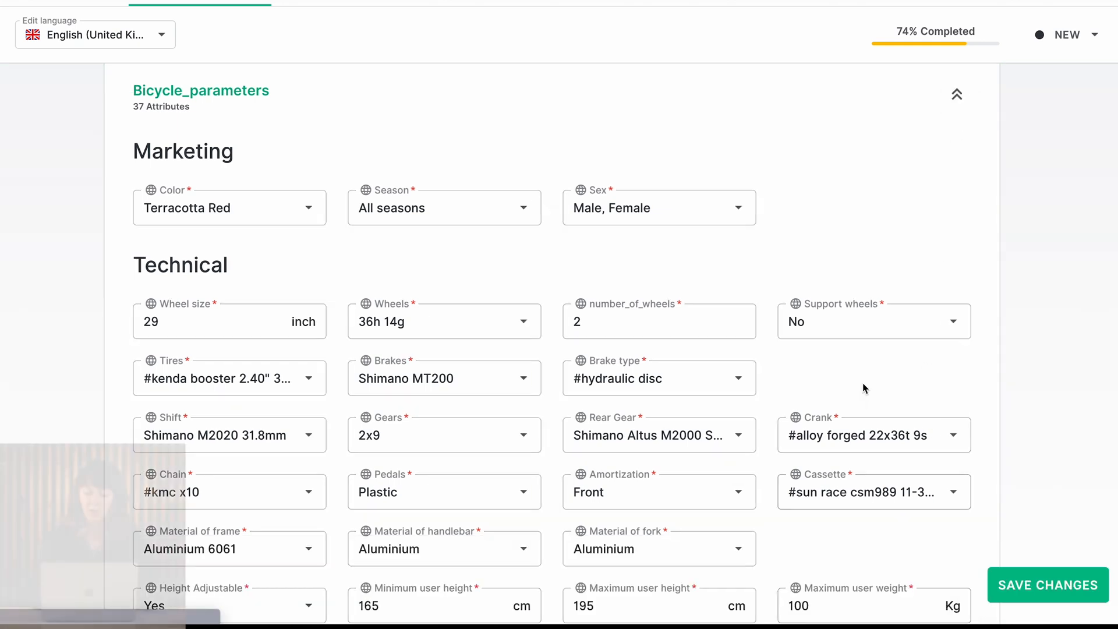
Auto-generate content for the Short description, selecting only the Description attribute as its source
scroll(863, 384, down, 3)
scroll(865, 388, down, 15)
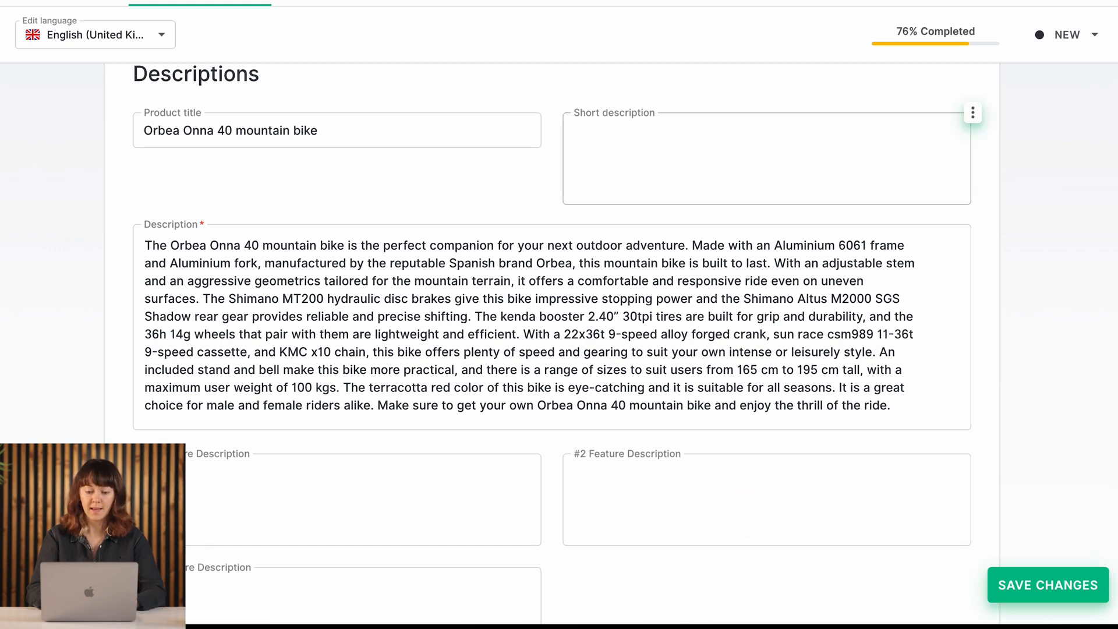
click(972, 113)
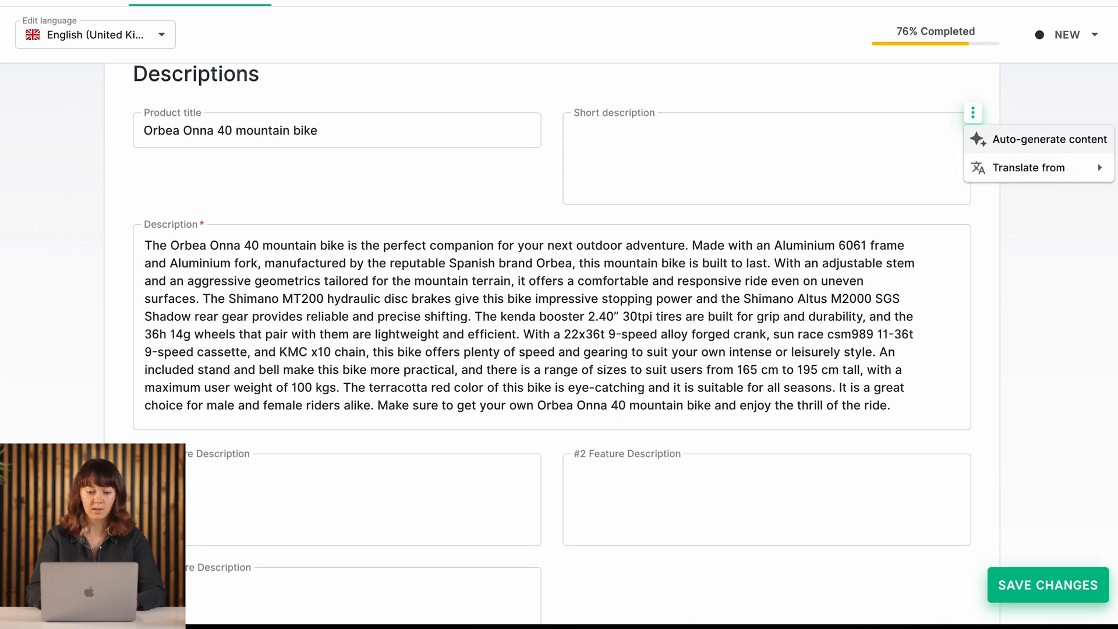
click(998, 140)
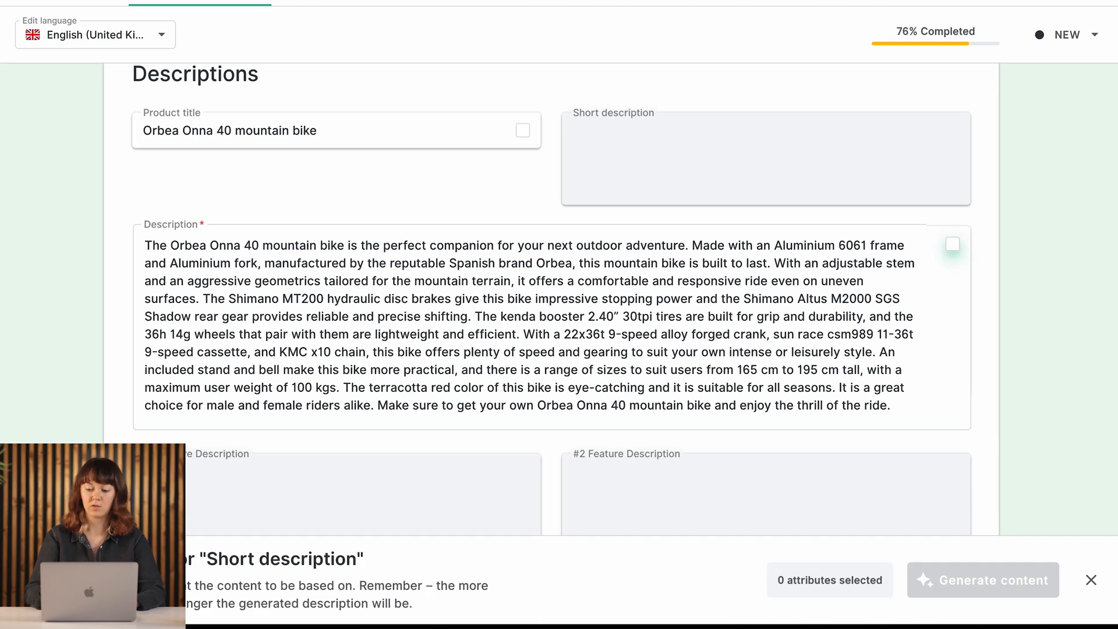
click(953, 244)
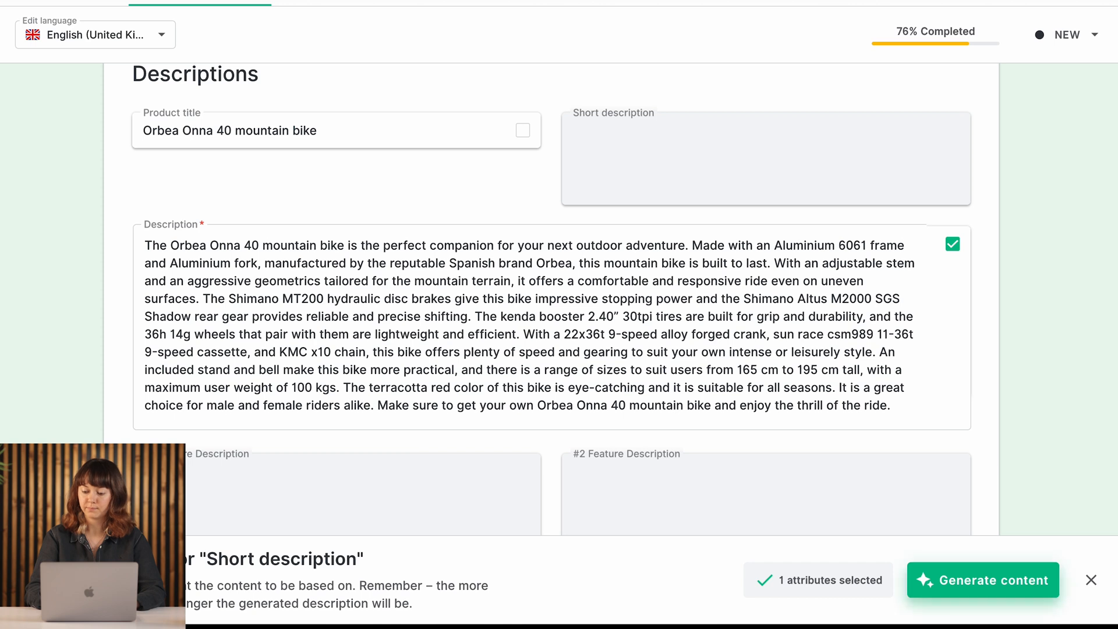
click(1019, 576)
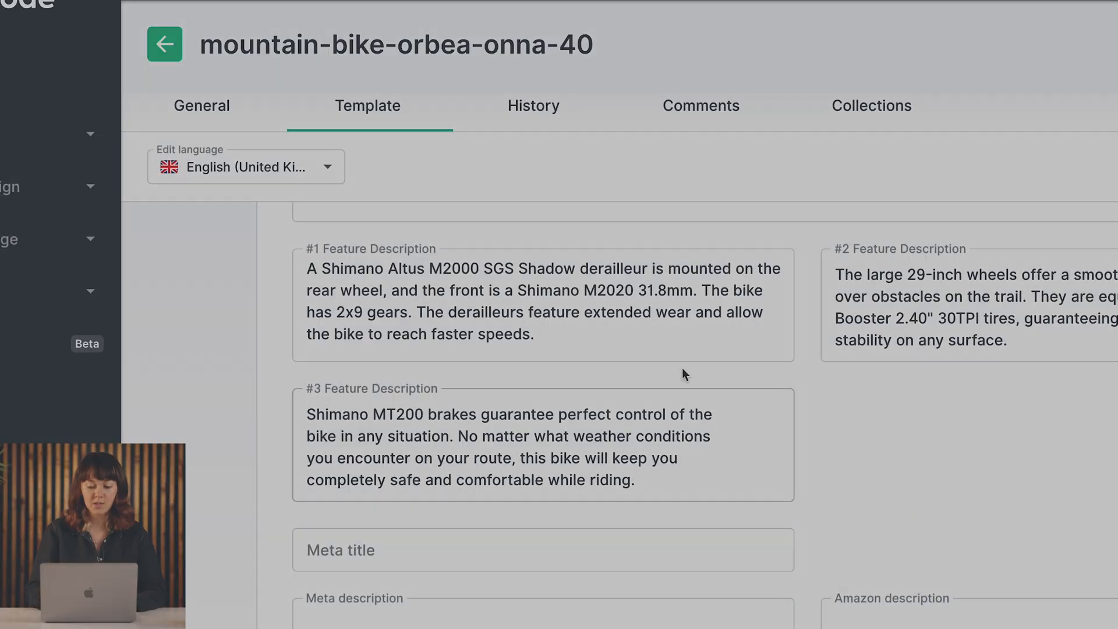
In #1 Feature Description, replace "Shimano Altus M2000 SGS Shadow" with the #rear_gear attribute reference and preview the resolved text
click(631, 314)
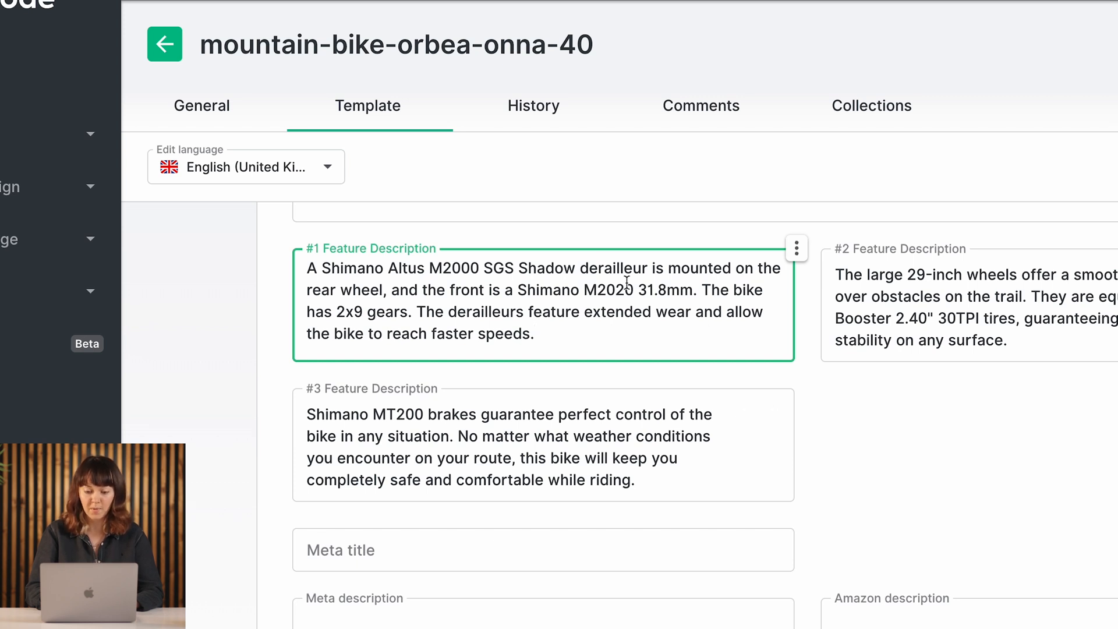
click(322, 268)
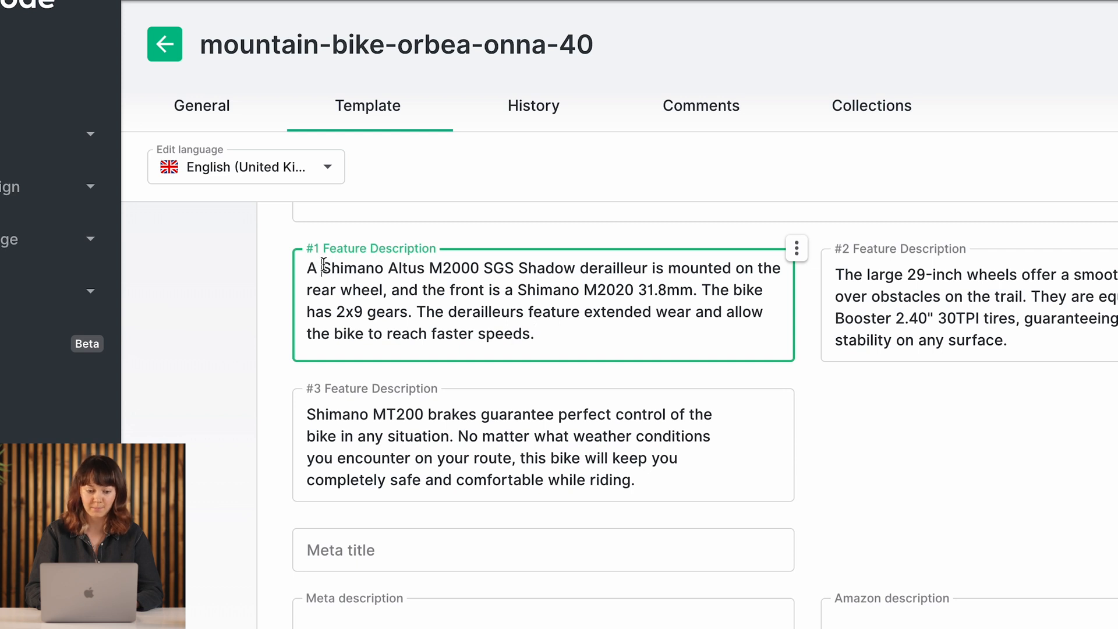
drag(325, 267, 574, 272)
text(#)
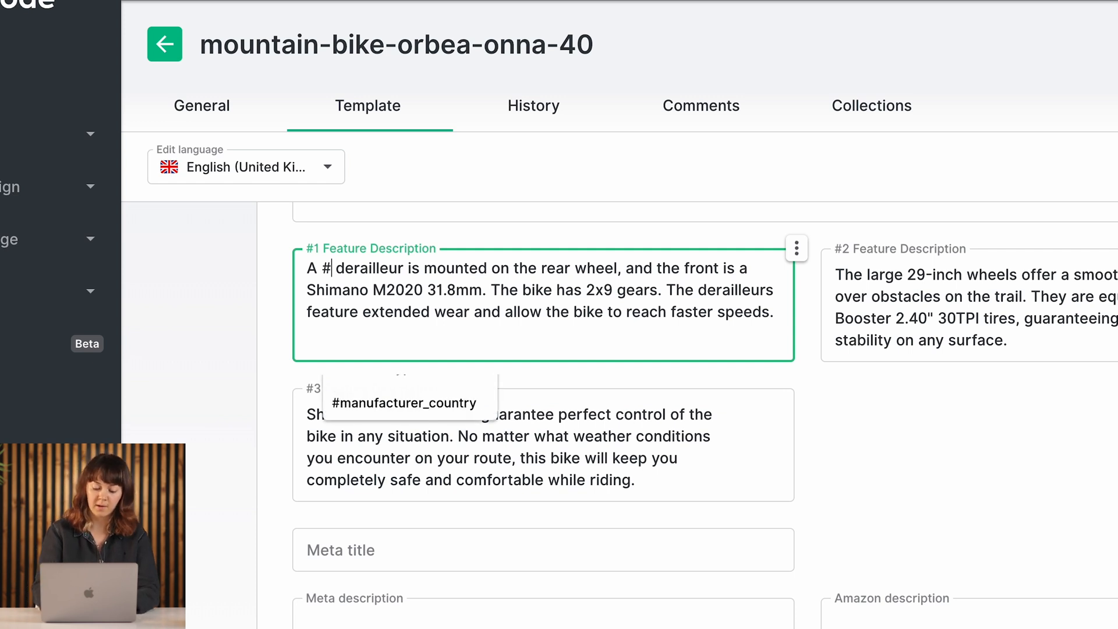
text(rear)
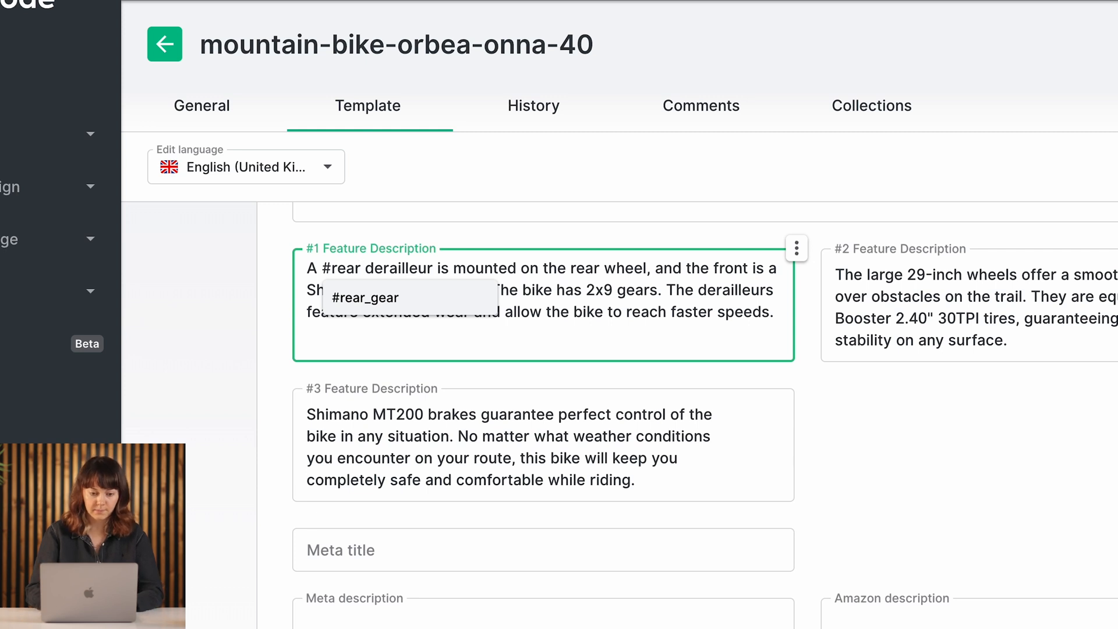
click(455, 296)
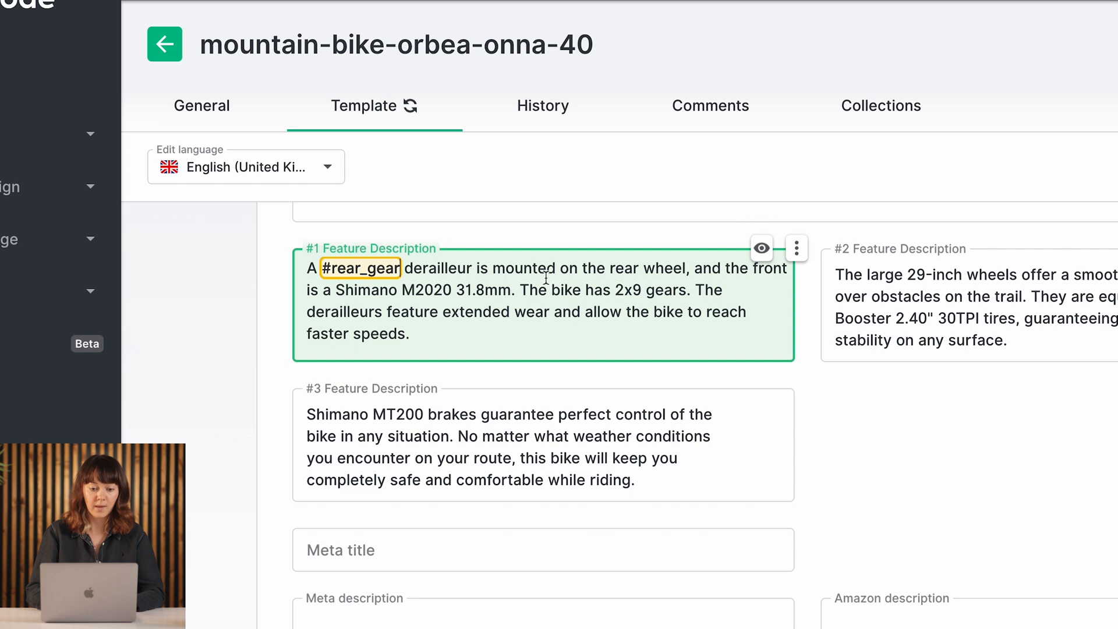
click(761, 249)
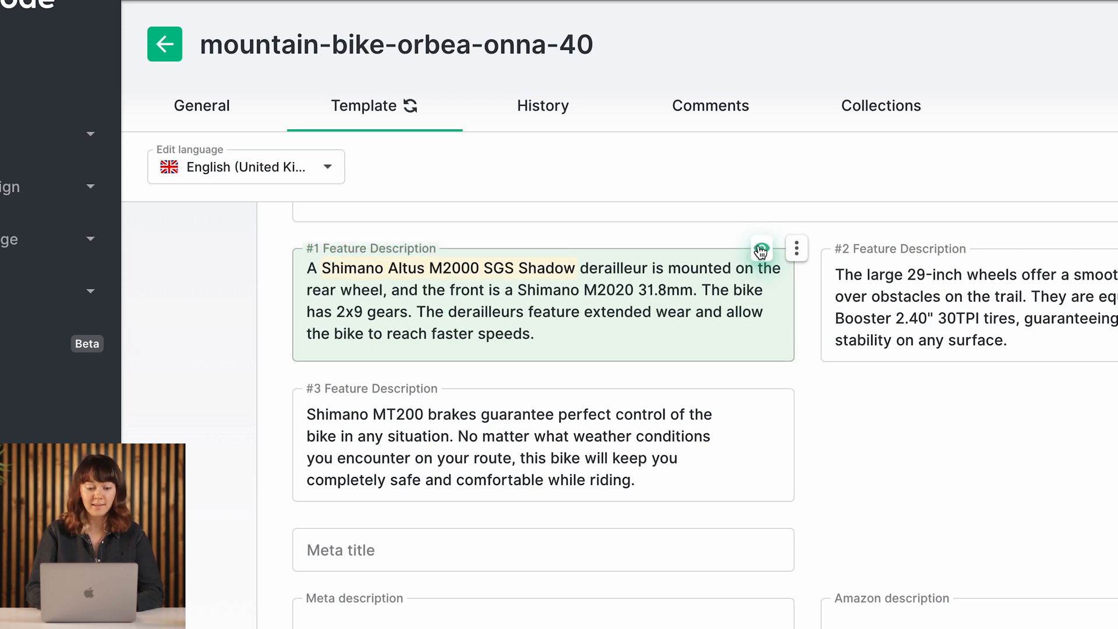
click(693, 311)
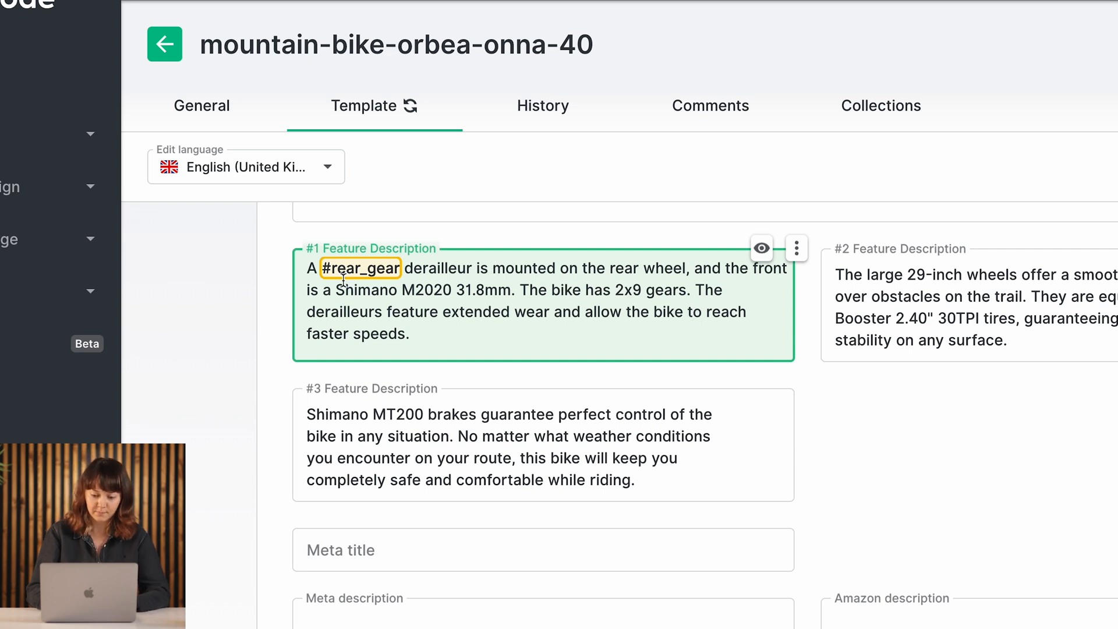
In #1 Feature Description, replace "Shimano M2020 31.8mm" with the #bike_shift reference and "2x9" with the #gears reference
drag(337, 290, 511, 297)
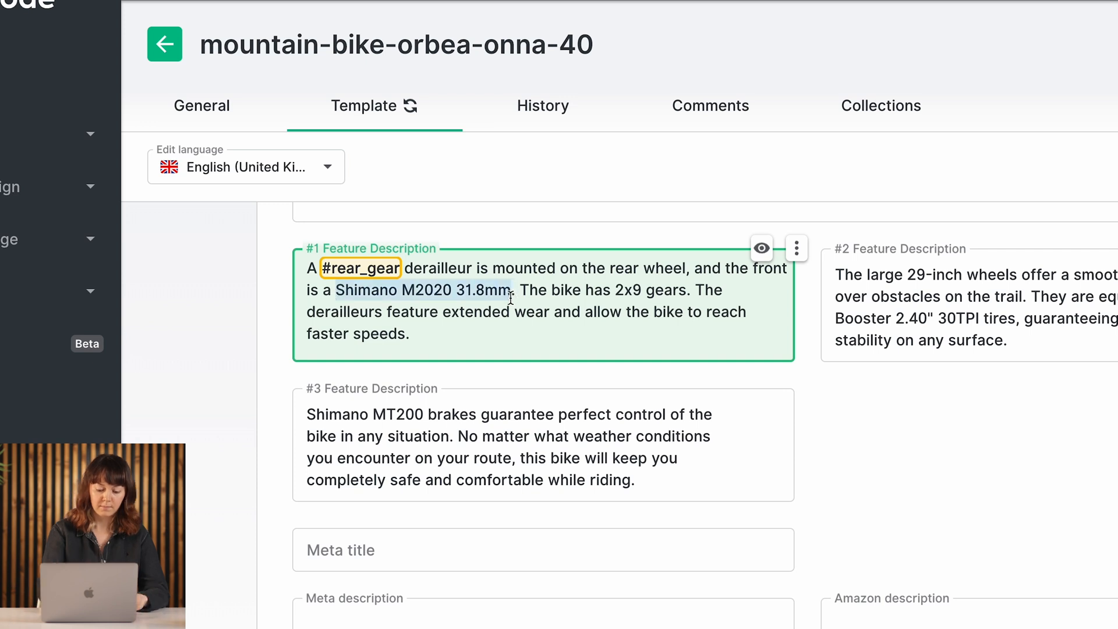
text(#)
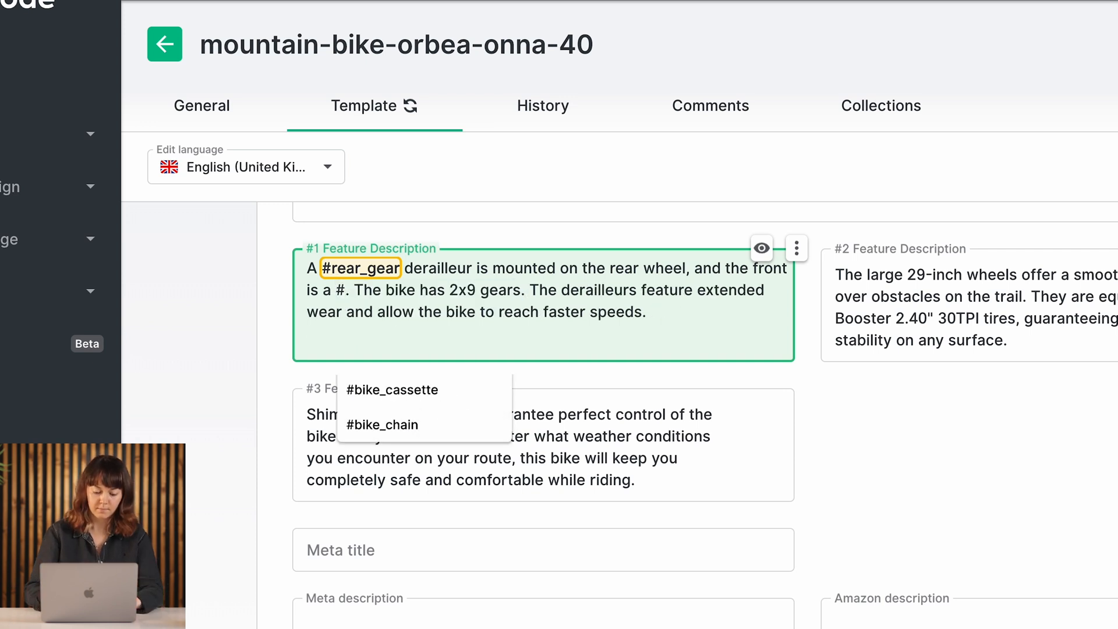
text(bike_s)
click(496, 331)
drag(517, 289, 543, 289)
text(#gear)
click(546, 321)
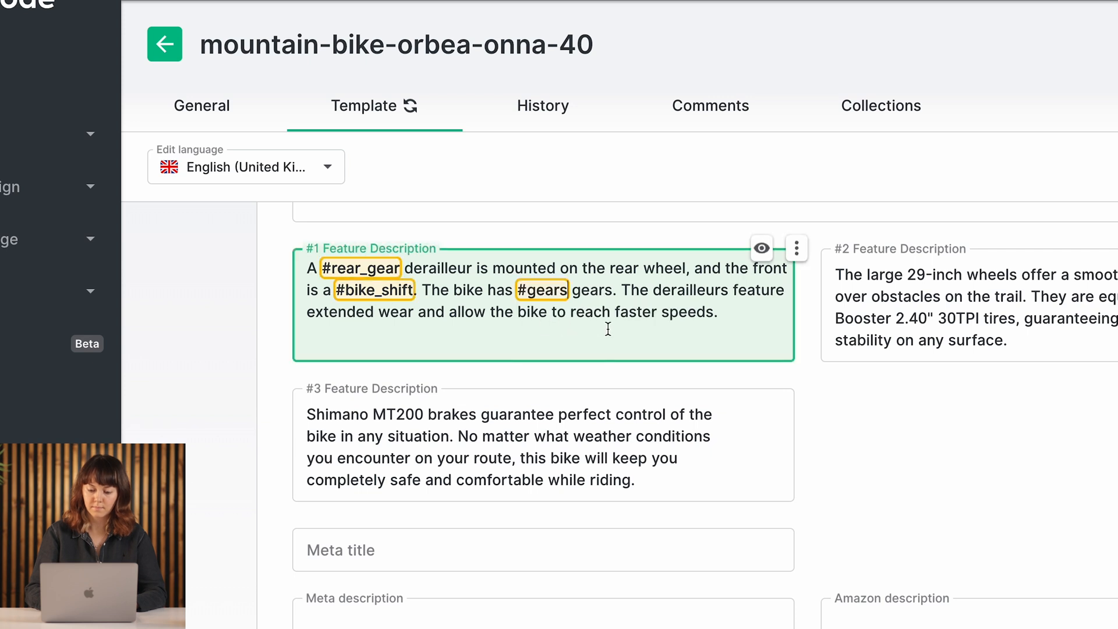
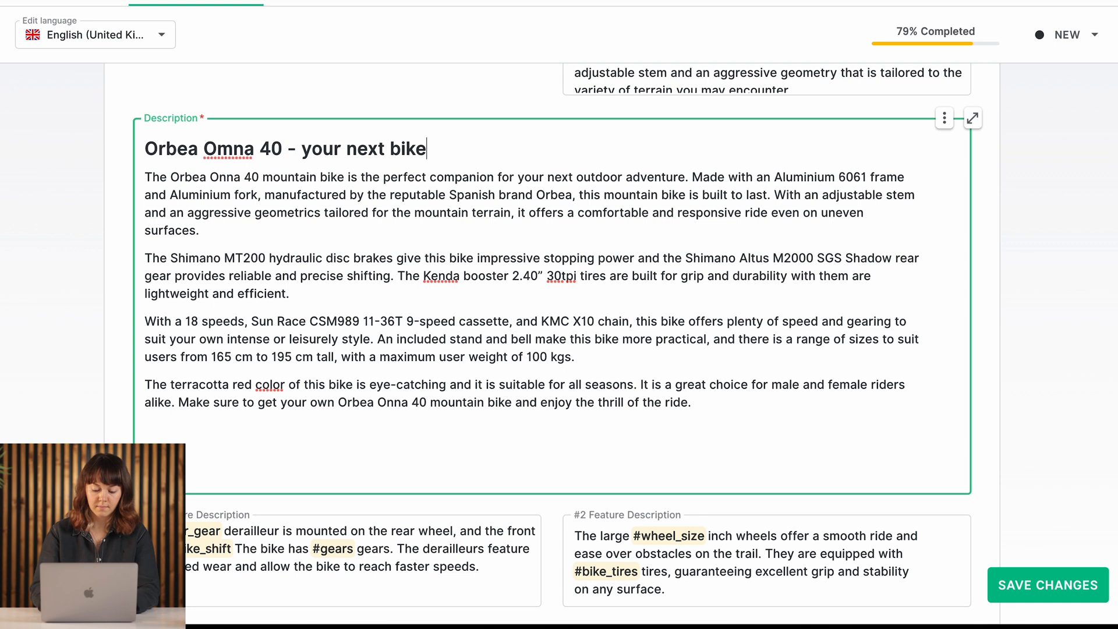
Add an image from the copied sportano.pl URL below the Description paragraph about brakes and tires
click(457, 293)
key(Return)
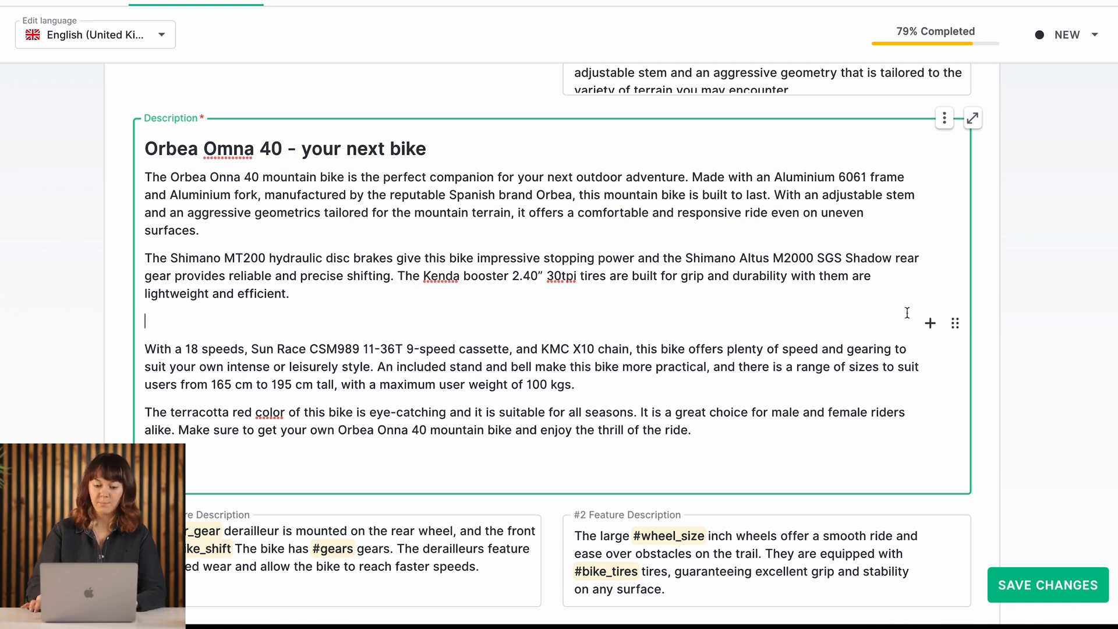
click(930, 323)
click(864, 481)
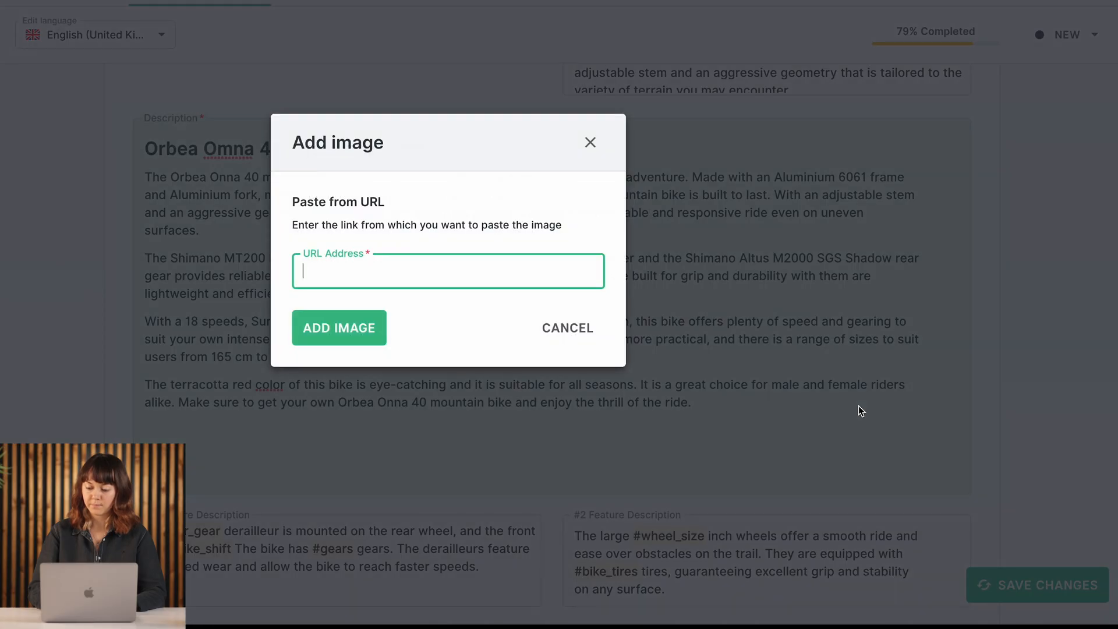
key(super+v)
click(393, 322)
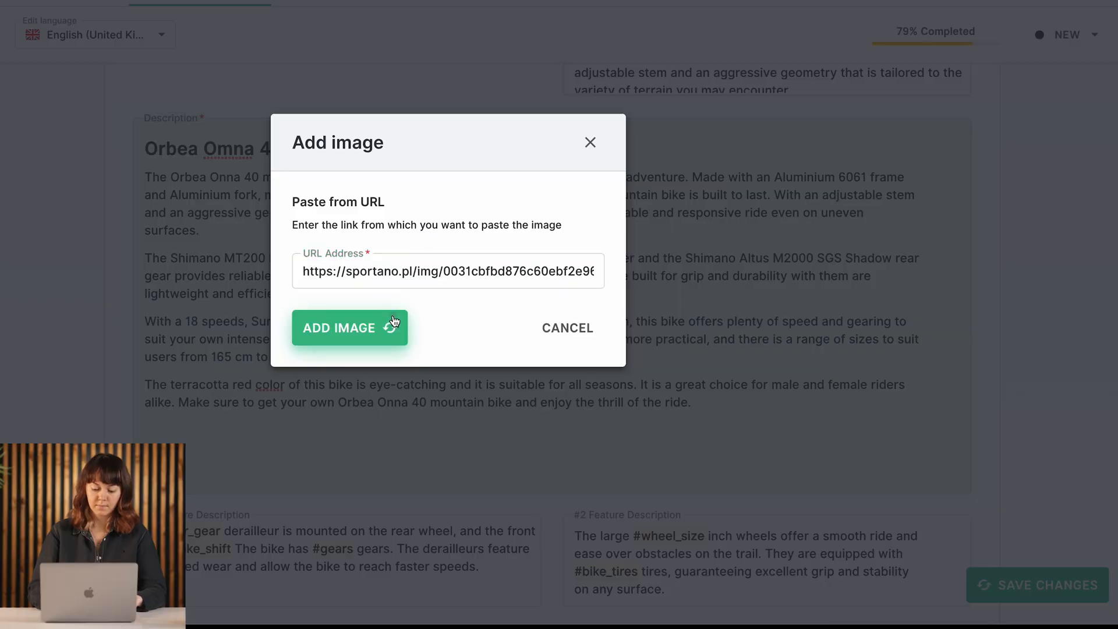
Embed the copied product video below the last paragraph of the Description
scroll(624, 398, down, 10)
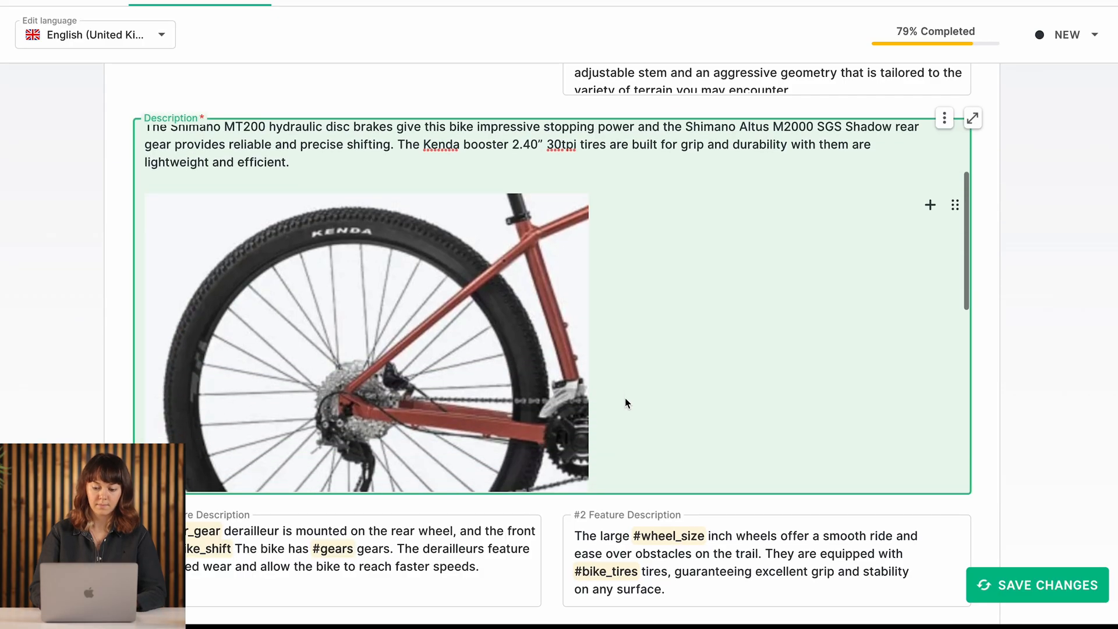
scroll(625, 398, down, 5)
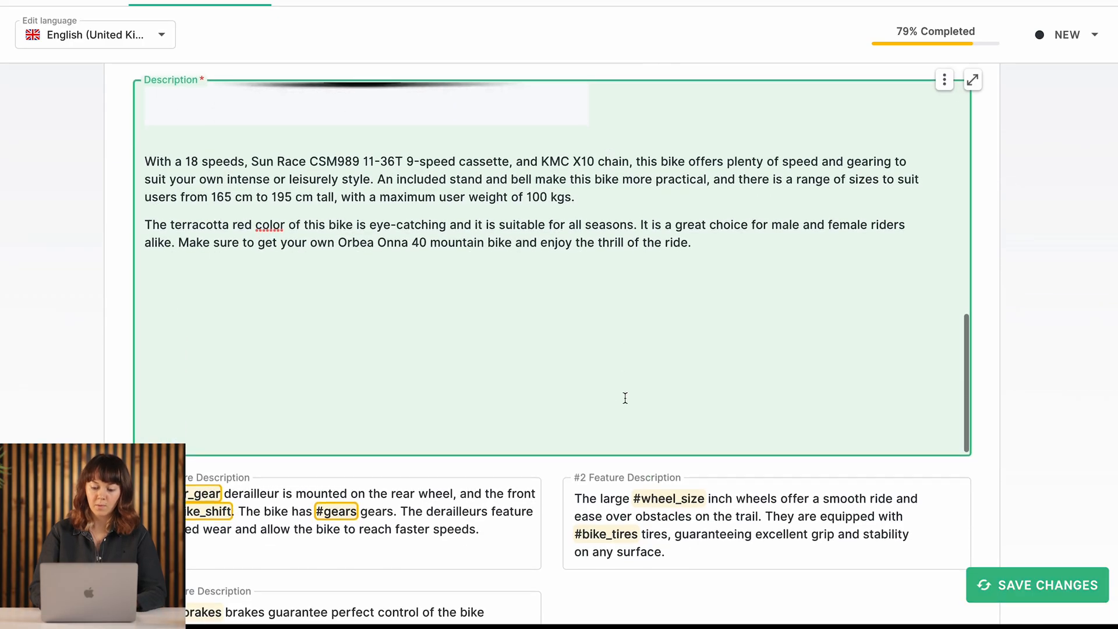
click(691, 254)
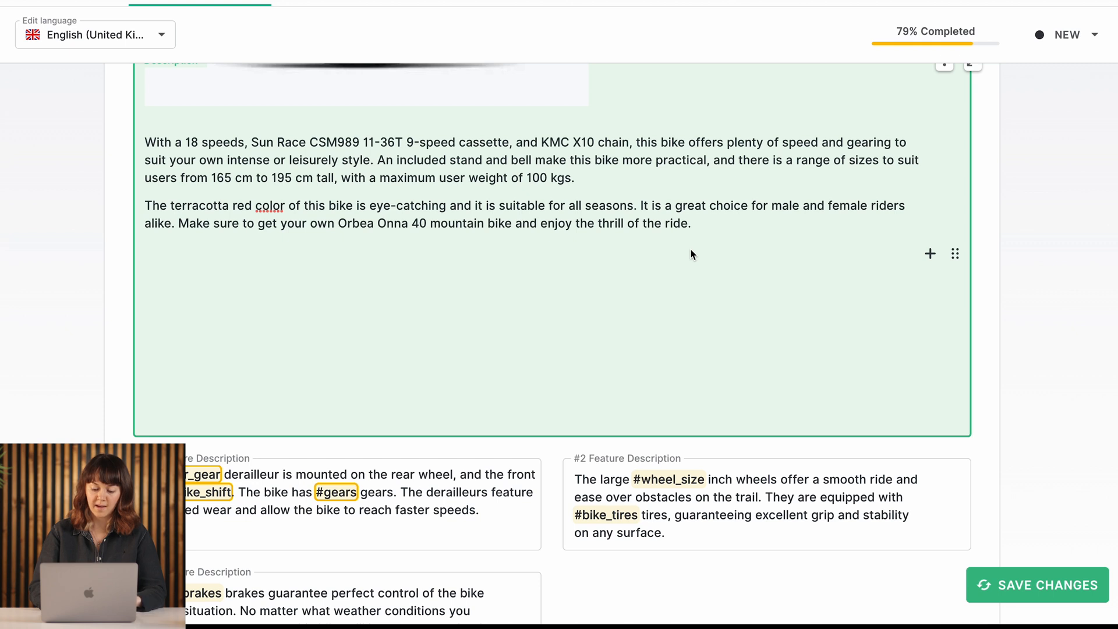
key(ctrl+v)
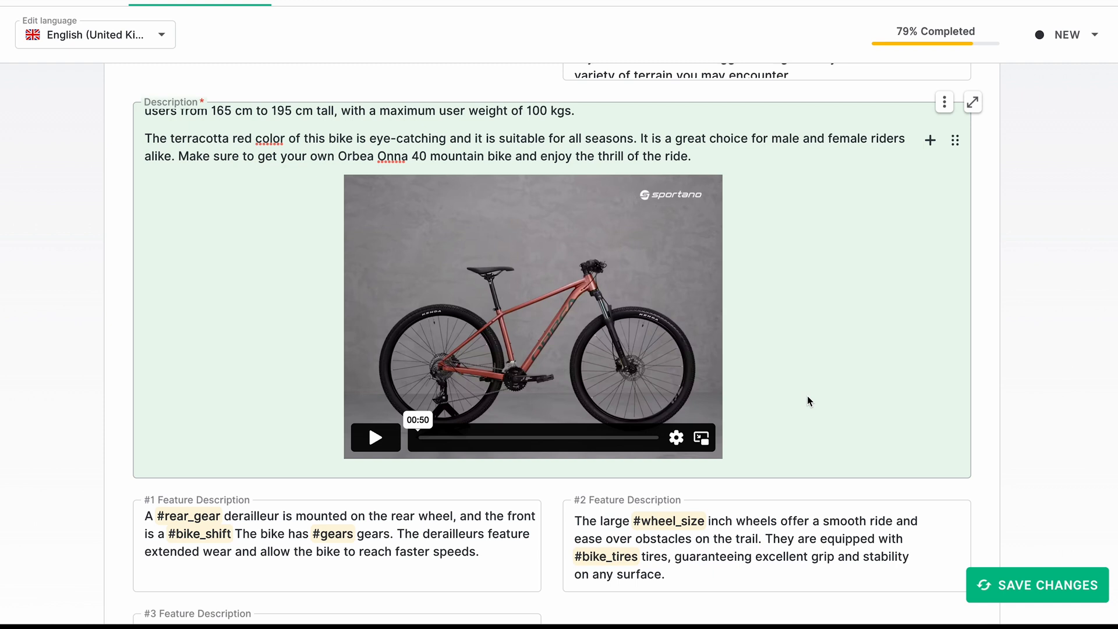
Make the words "The Orbea Onna 40 mountain" at the start of the first Description paragraph bold
scroll(808, 397, up, 10)
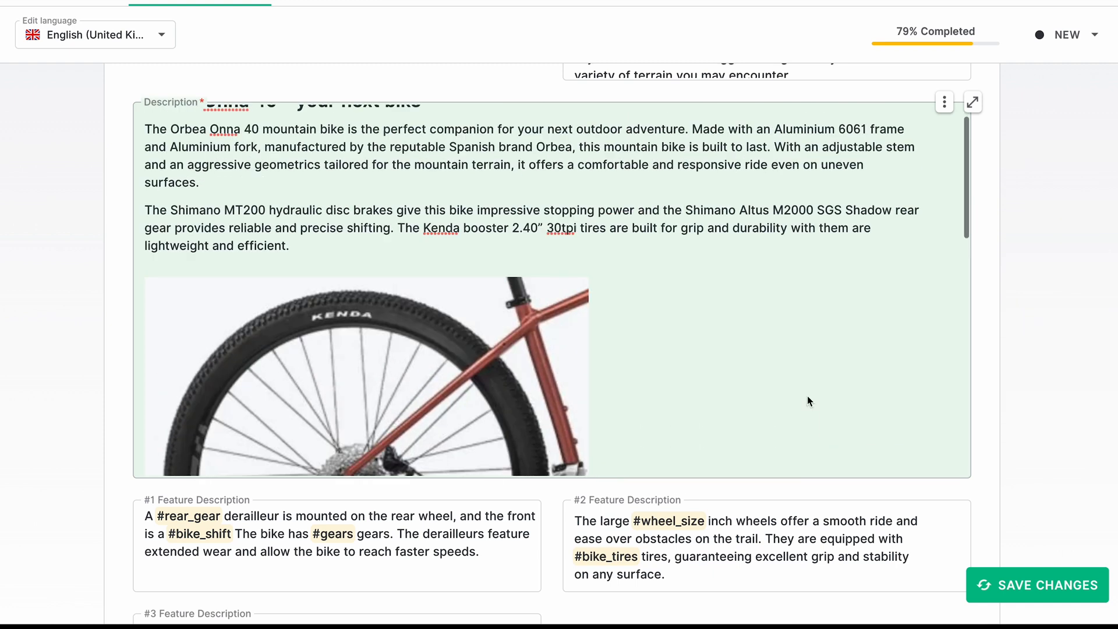
scroll(808, 397, up, 2)
drag(148, 162, 312, 162)
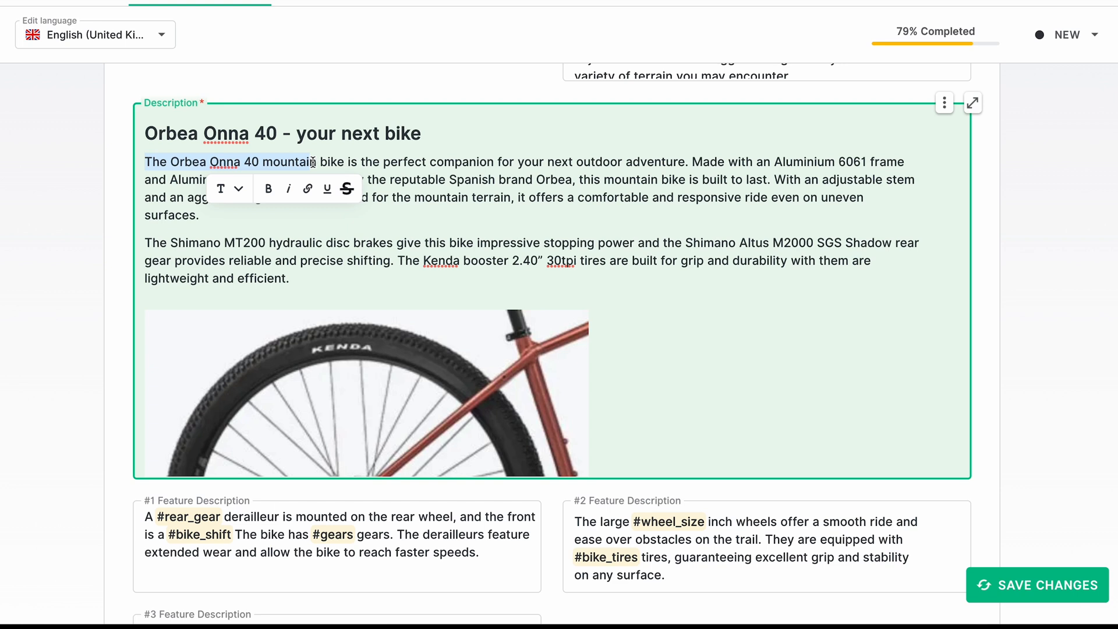
click(268, 188)
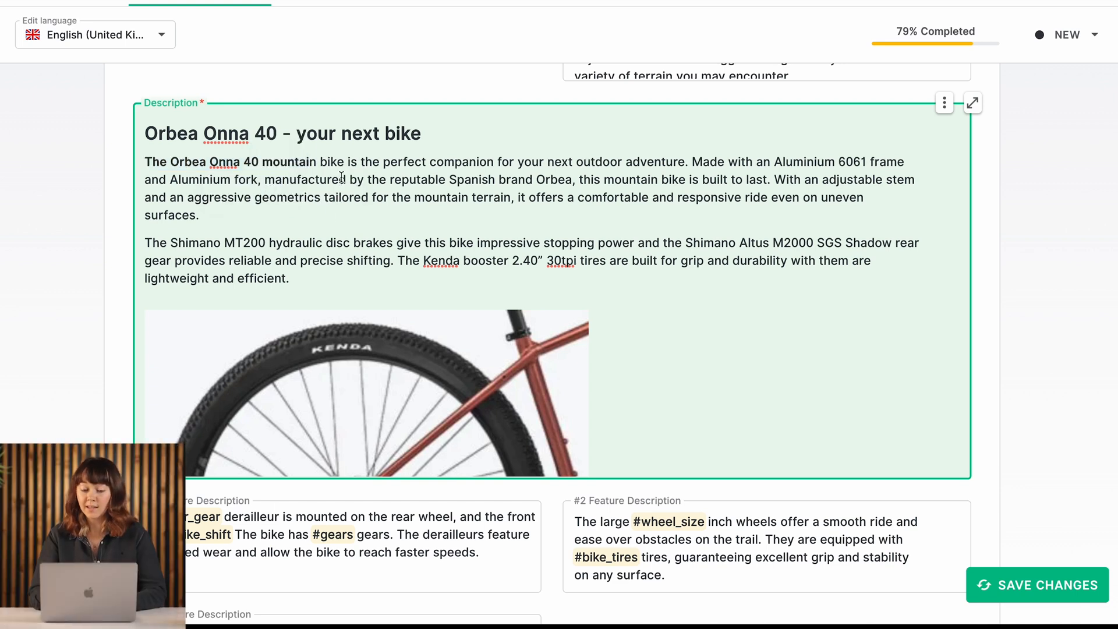
Italicize the "Spanish brand Orbea" mention in the first Description paragraph and make "The Kenda booster" bold in the second
drag(455, 180, 573, 185)
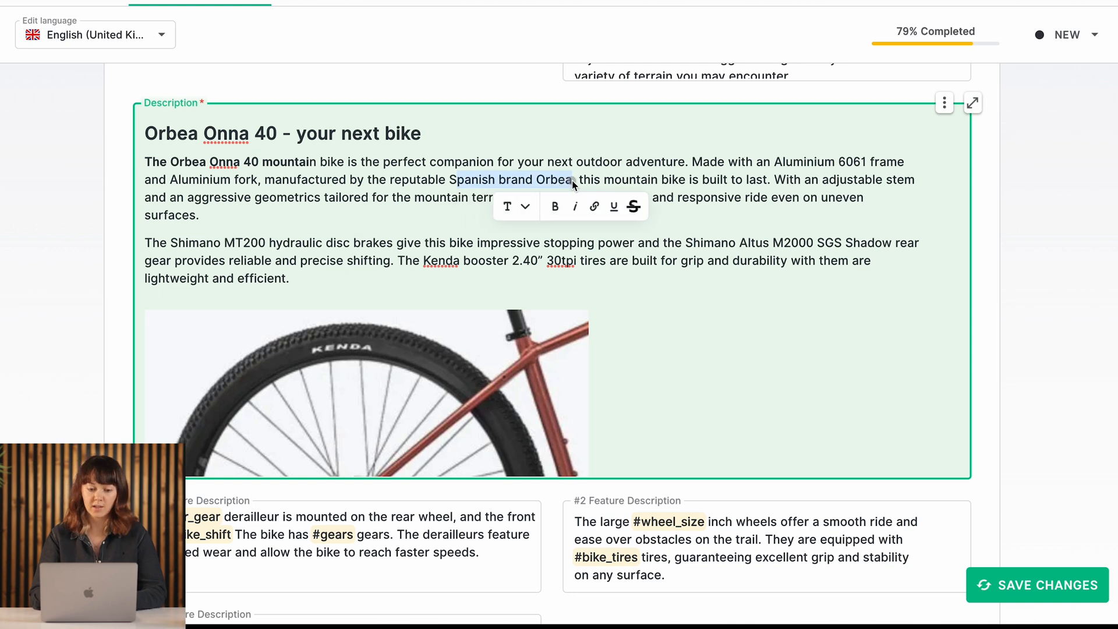
click(575, 206)
click(458, 180)
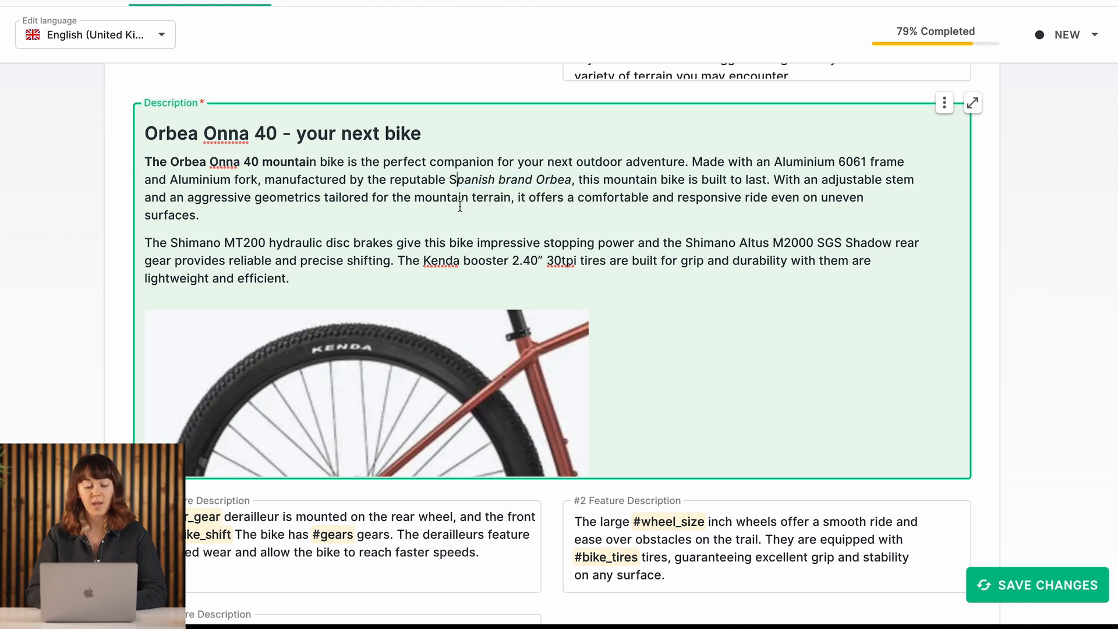
scroll(463, 250, down, 1)
drag(402, 239, 460, 239)
click(463, 262)
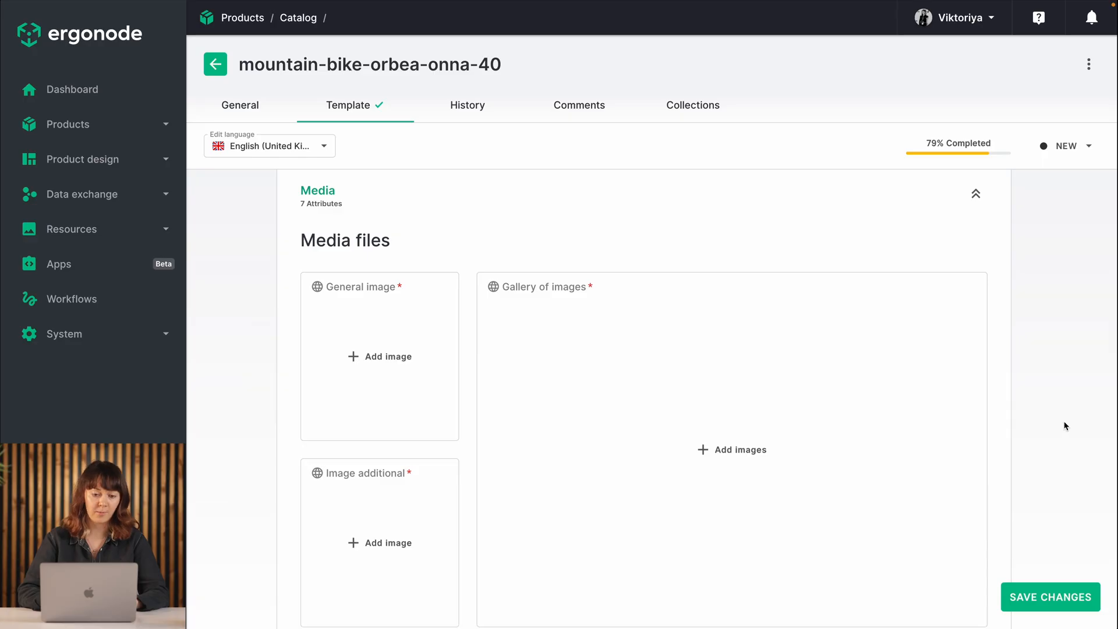
Set the Main section's General image to the side-view red bike jpeg from the 0_mountain-bike-orbea-on... media folder
scroll(923, 370, down, 1)
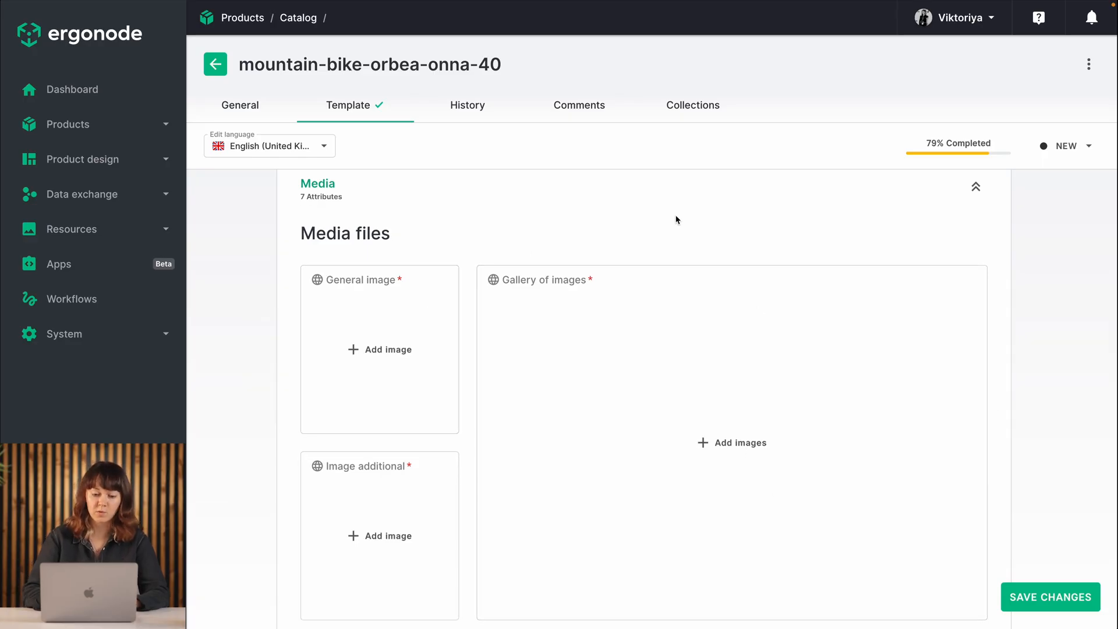
scroll(589, 232, up, 15)
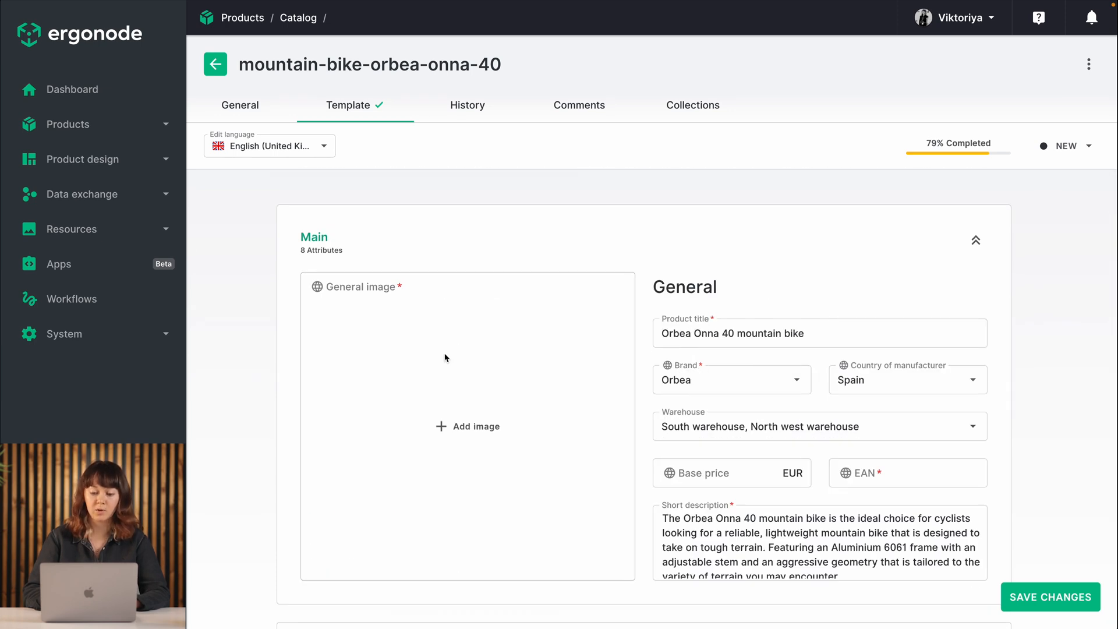
click(451, 427)
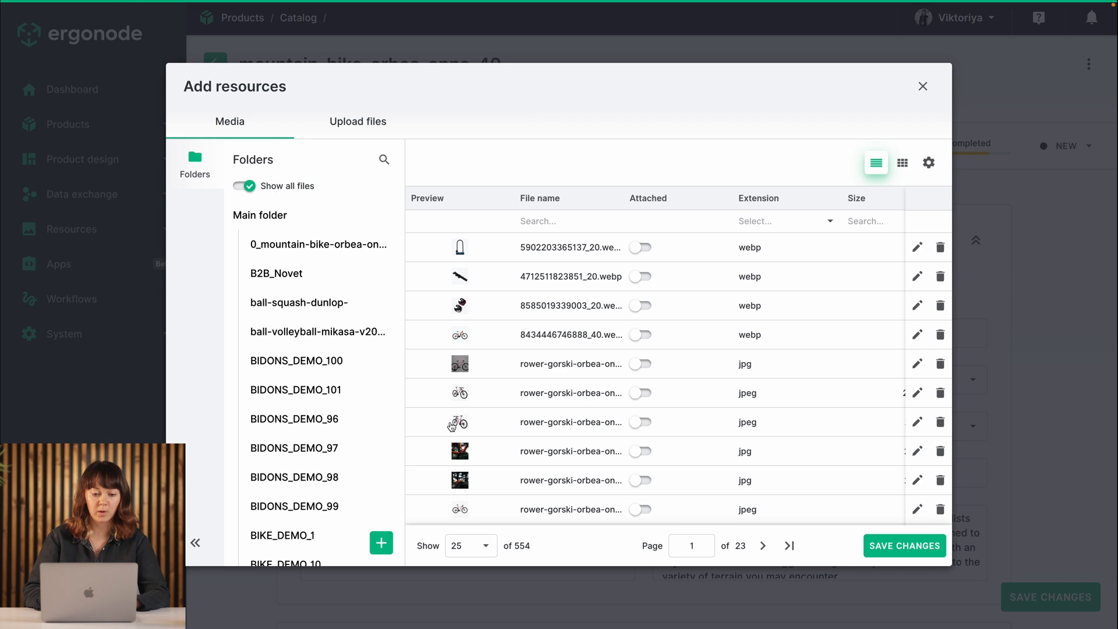
click(349, 254)
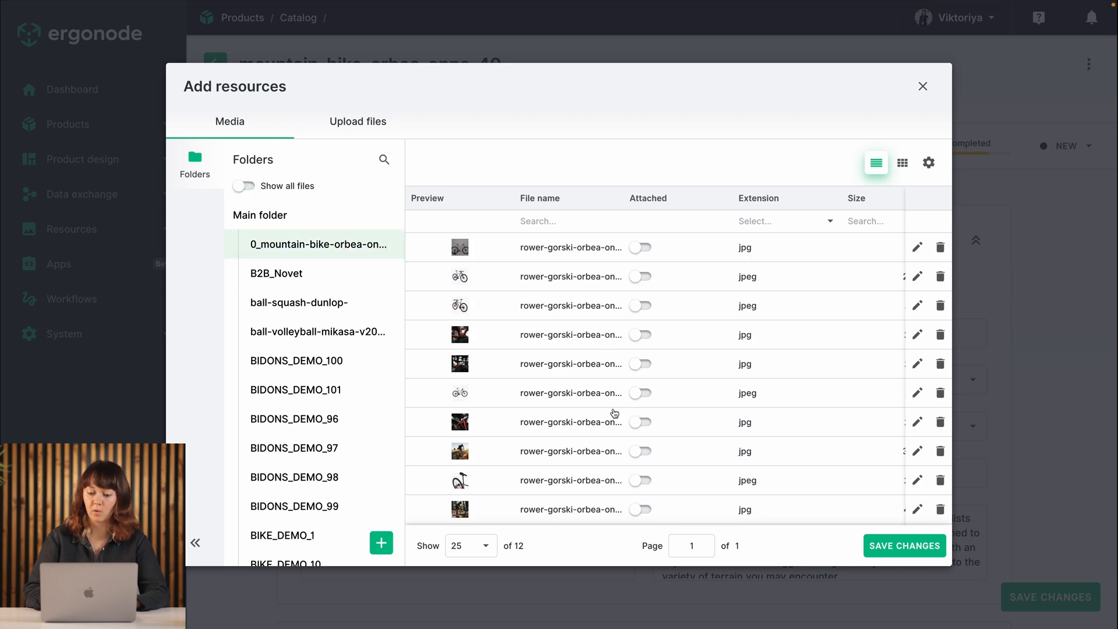
click(643, 393)
click(889, 547)
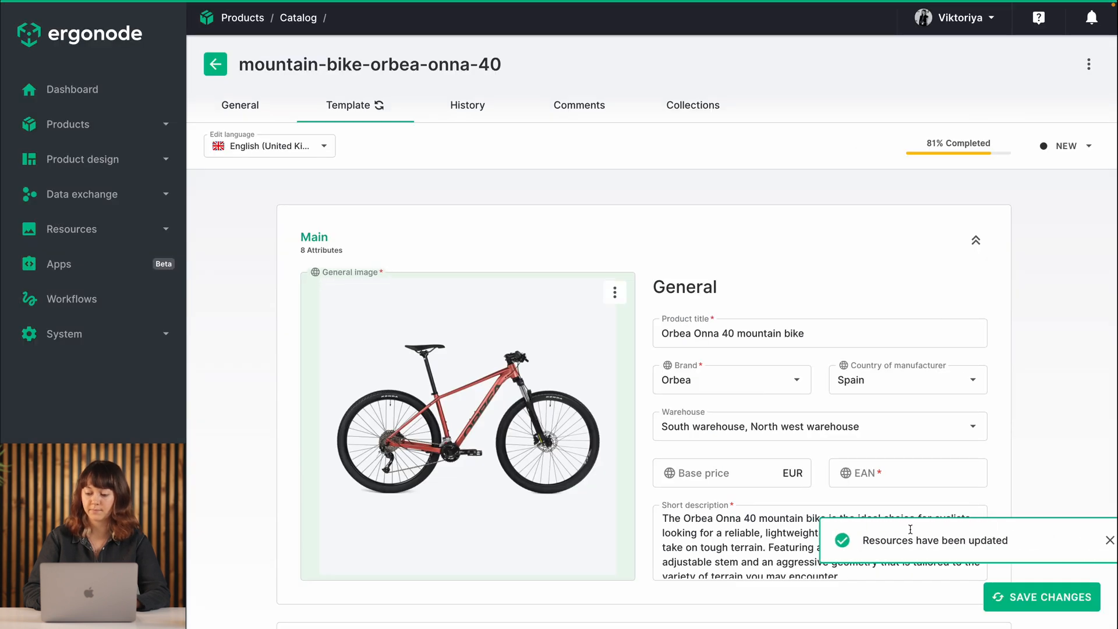
Set Image additional under Media files to the saddle and rear wheel close-up jpeg from the 0_mountain-bike-orbea-on... folder
scroll(1046, 417, down, 20)
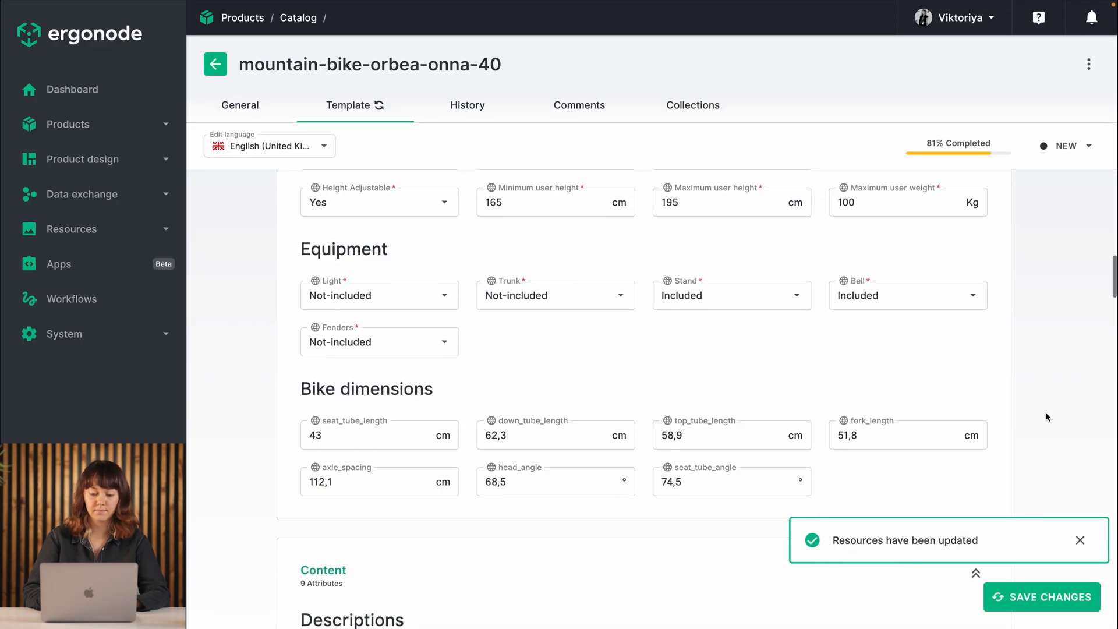
scroll(1046, 416, down, 9)
scroll(541, 219, up, 2)
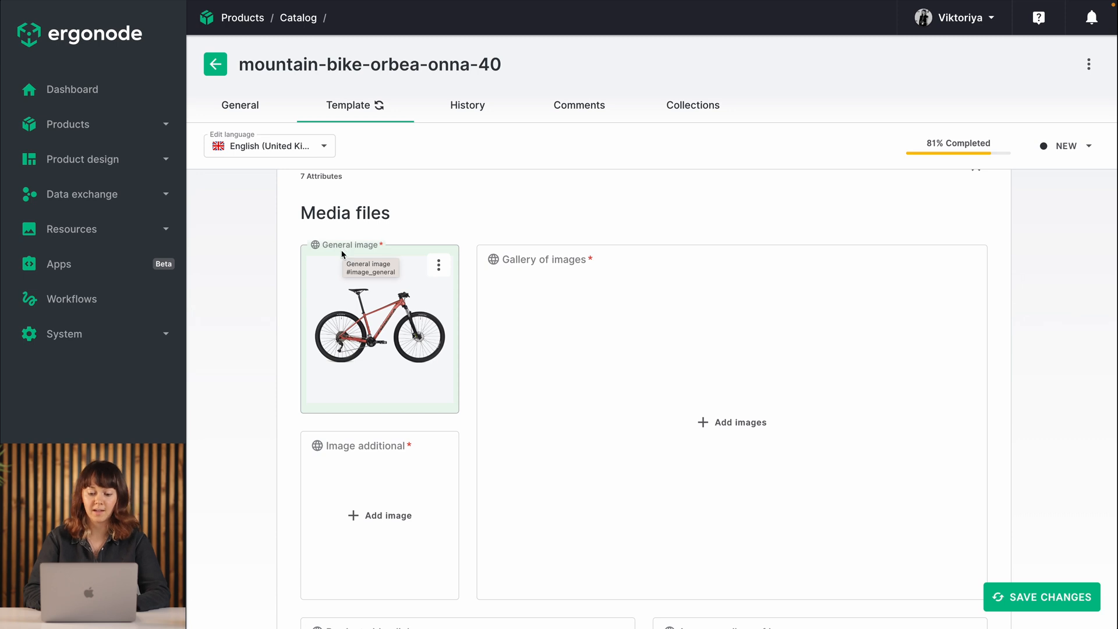
click(387, 522)
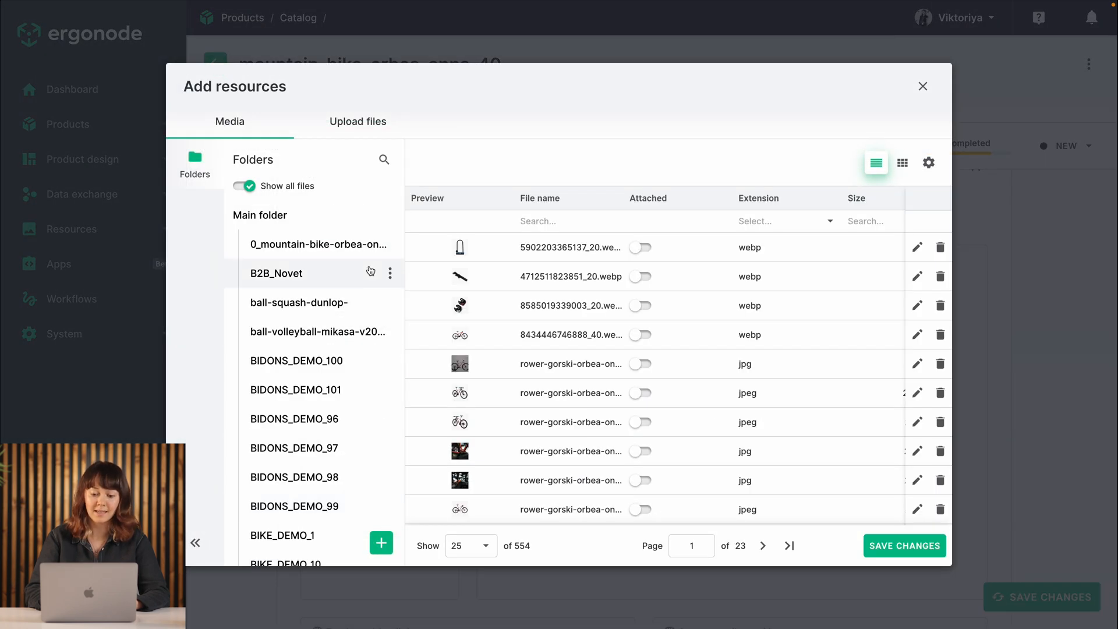
click(326, 244)
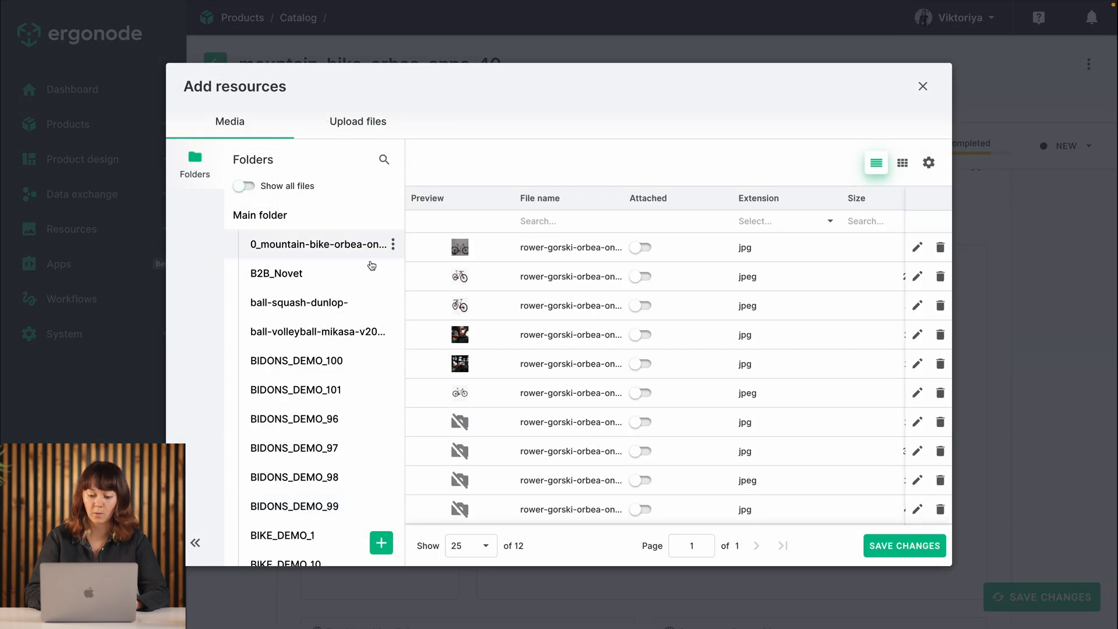
click(636, 395)
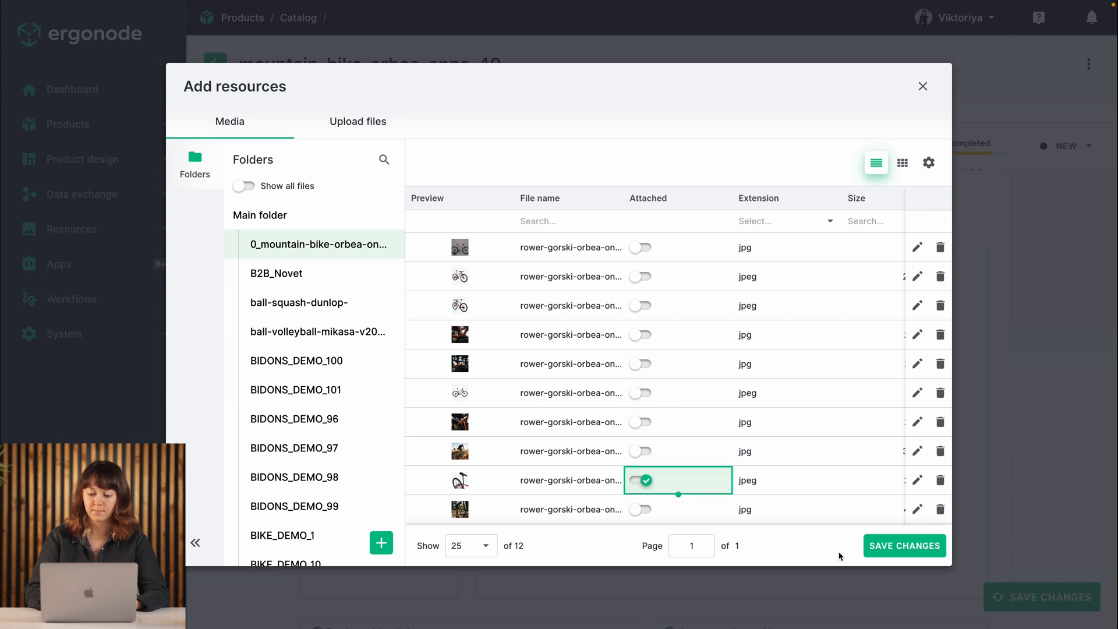
click(904, 546)
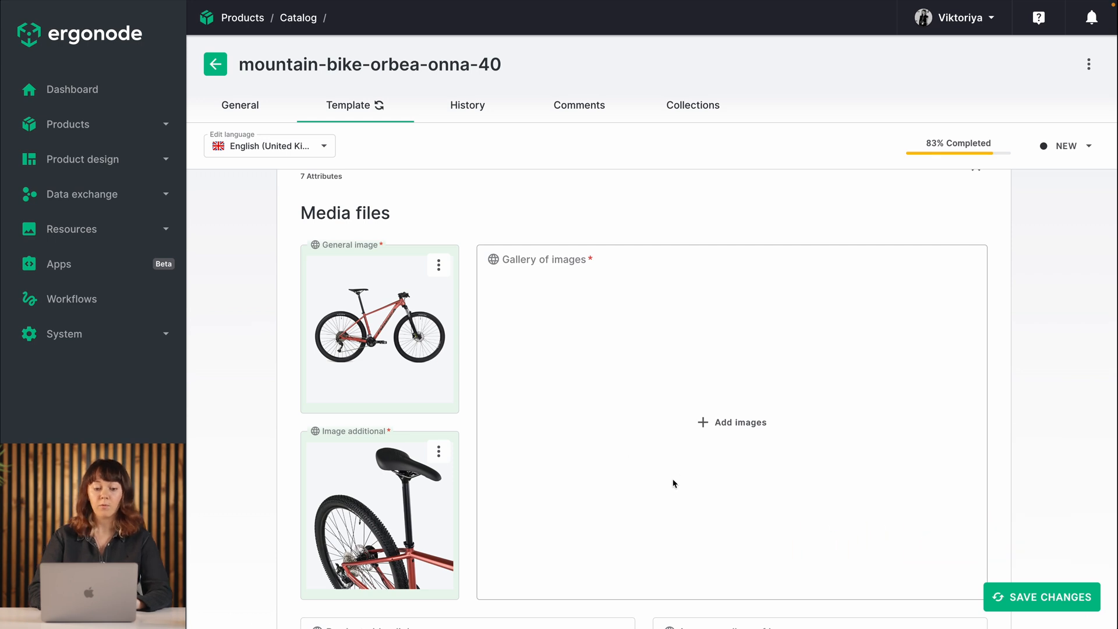
Attach the five jpeg bike images from the 0_mountain-bike-orbea-on... folder to the Gallery of images and view the gallery image's options
click(702, 431)
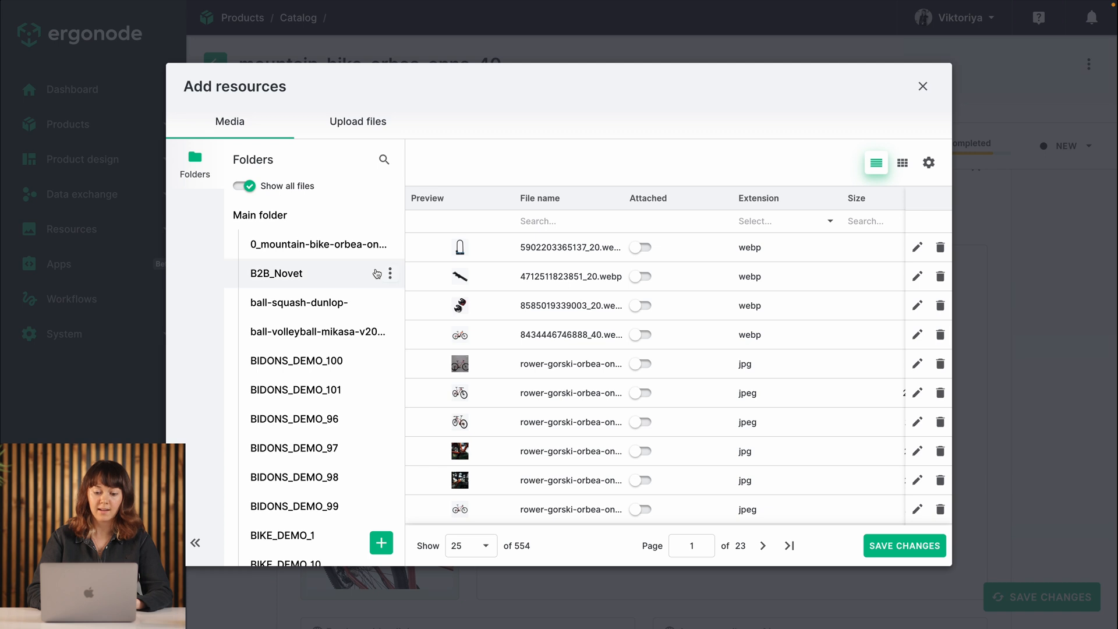
click(297, 243)
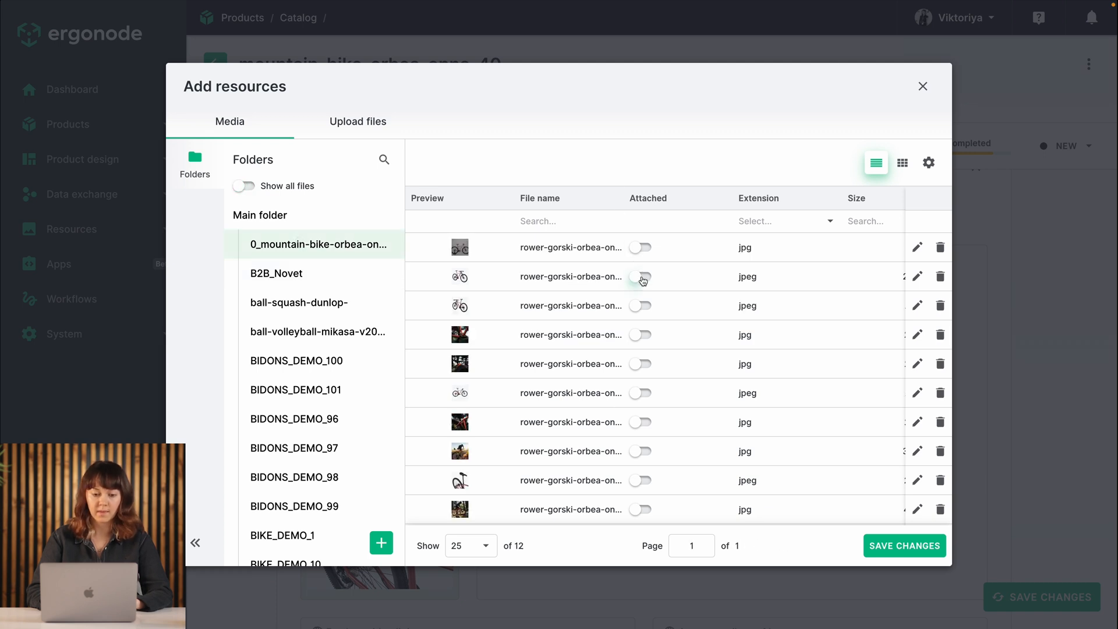
click(642, 279)
click(643, 304)
click(648, 402)
click(642, 480)
scroll(642, 480, down, 1)
click(645, 510)
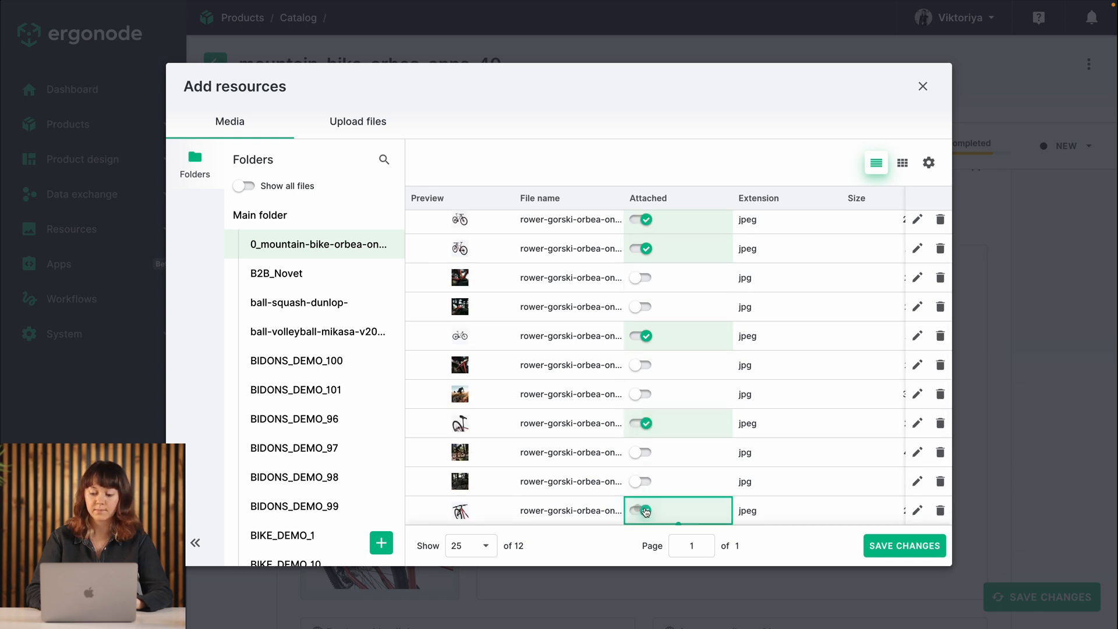
click(883, 547)
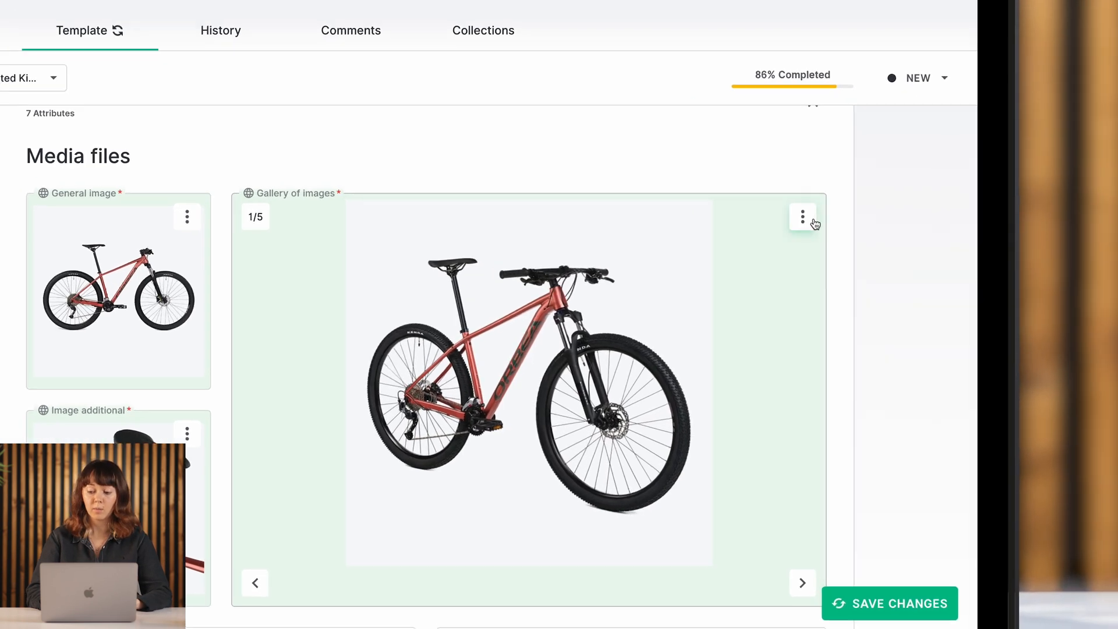
click(967, 265)
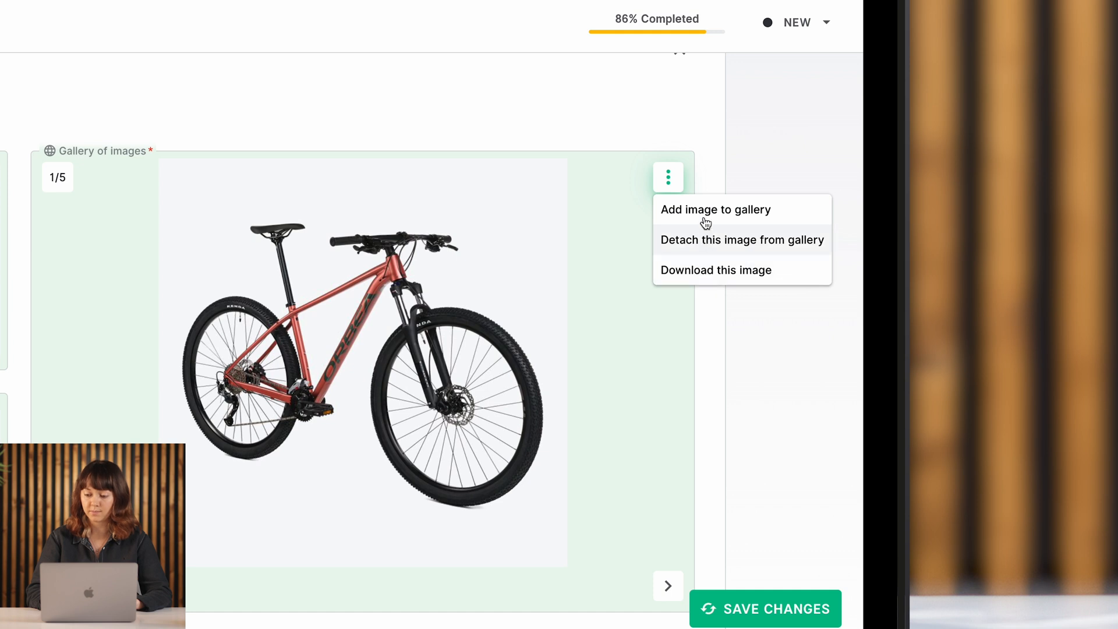
click(761, 384)
scroll(761, 385, down, 3)
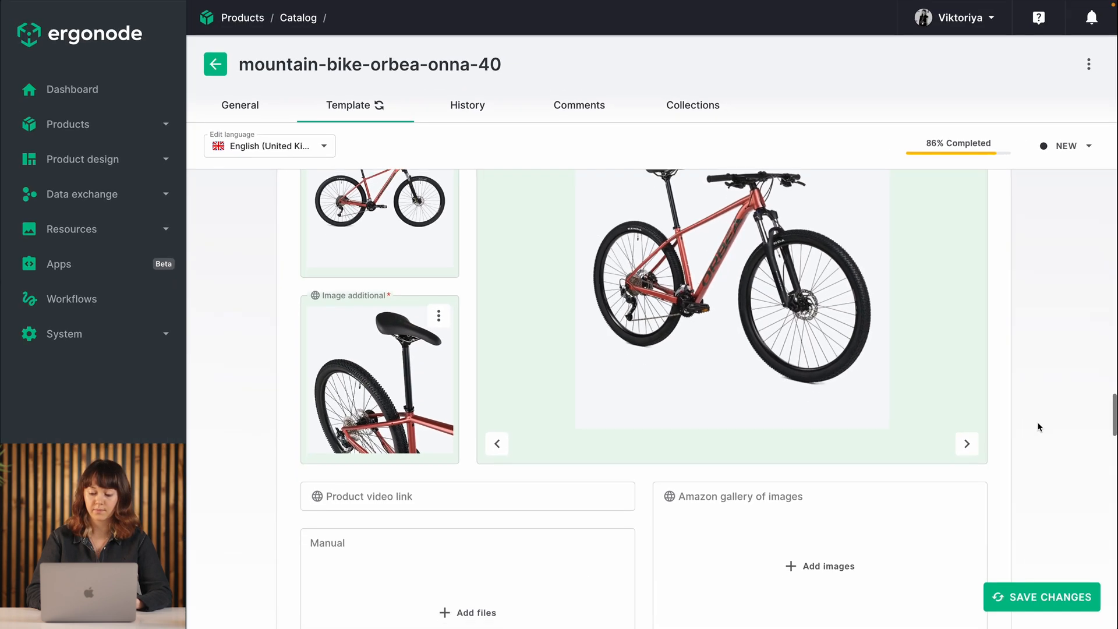
scroll(1039, 427, down, 3)
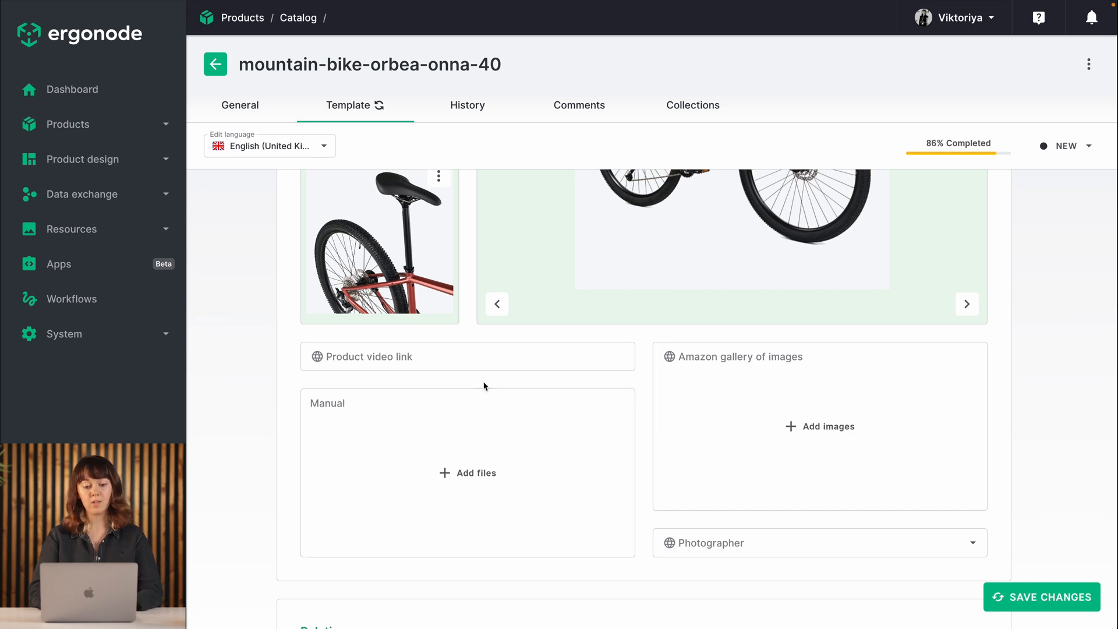
click(387, 361)
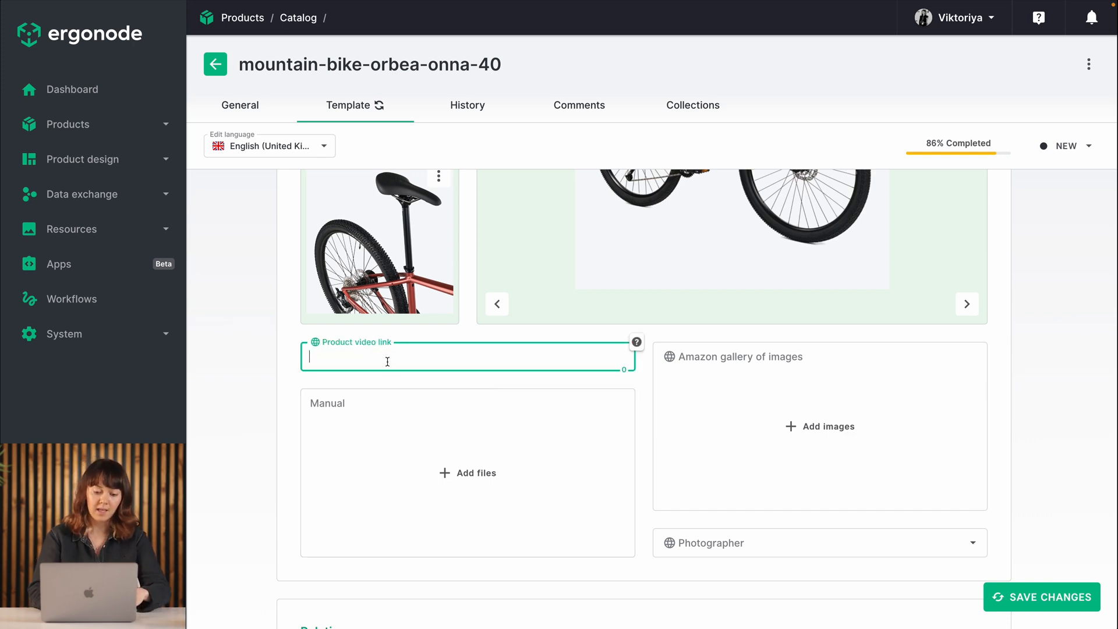
text(https://vimeo.com/803913518)
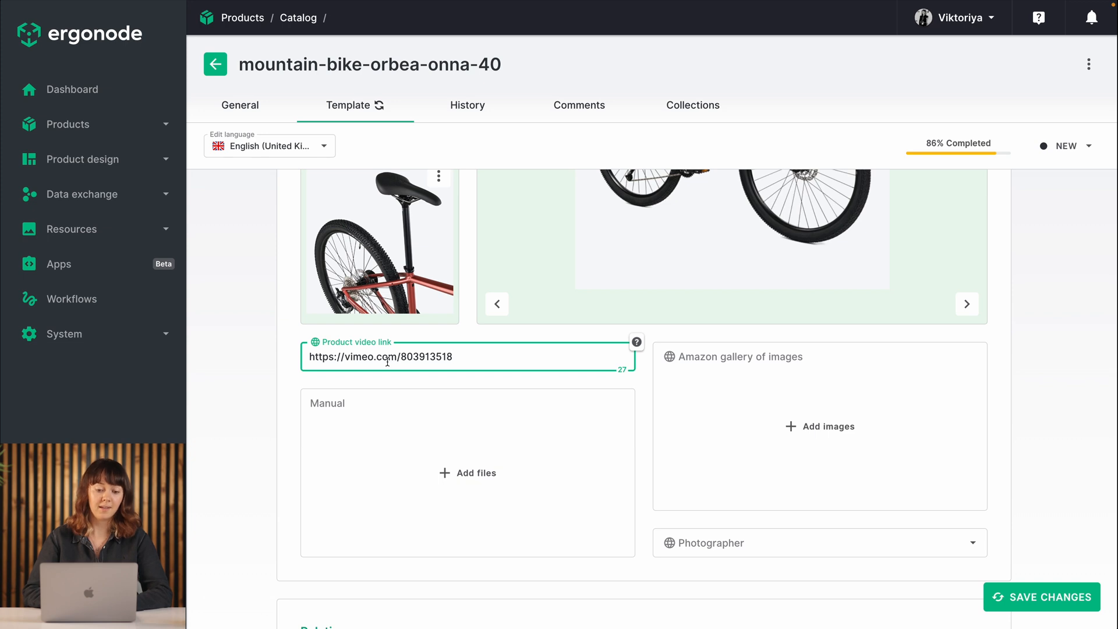
click(1038, 355)
Attach the ONNA_2022_BLUEPAP... PDF file to the Manual attribute in the Media section
scroll(1039, 355, up, 2)
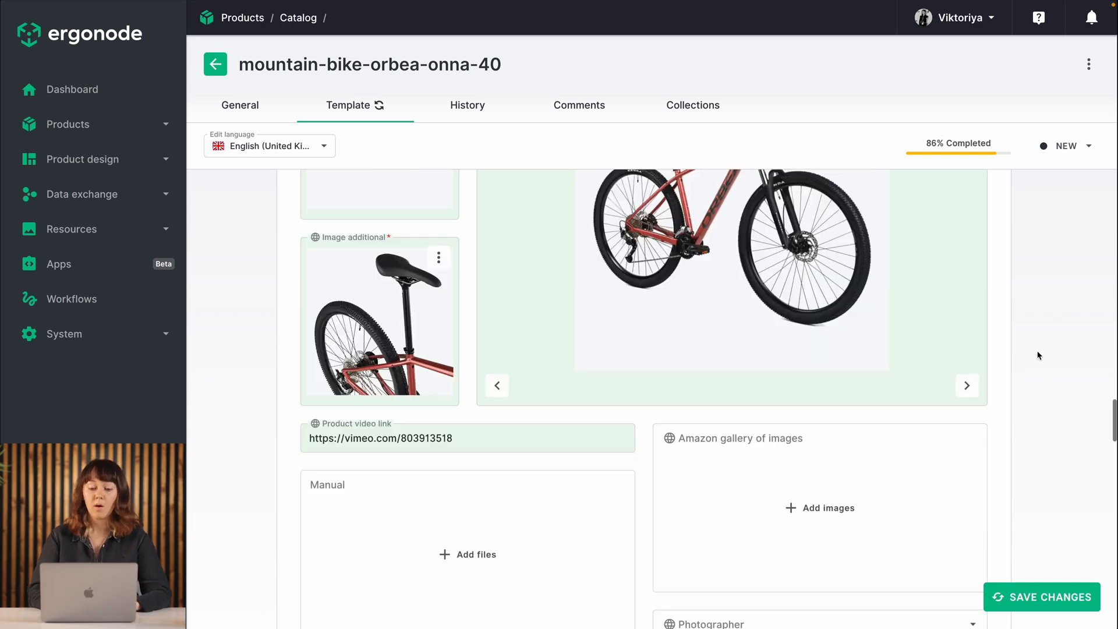
scroll(1038, 355, up, 15)
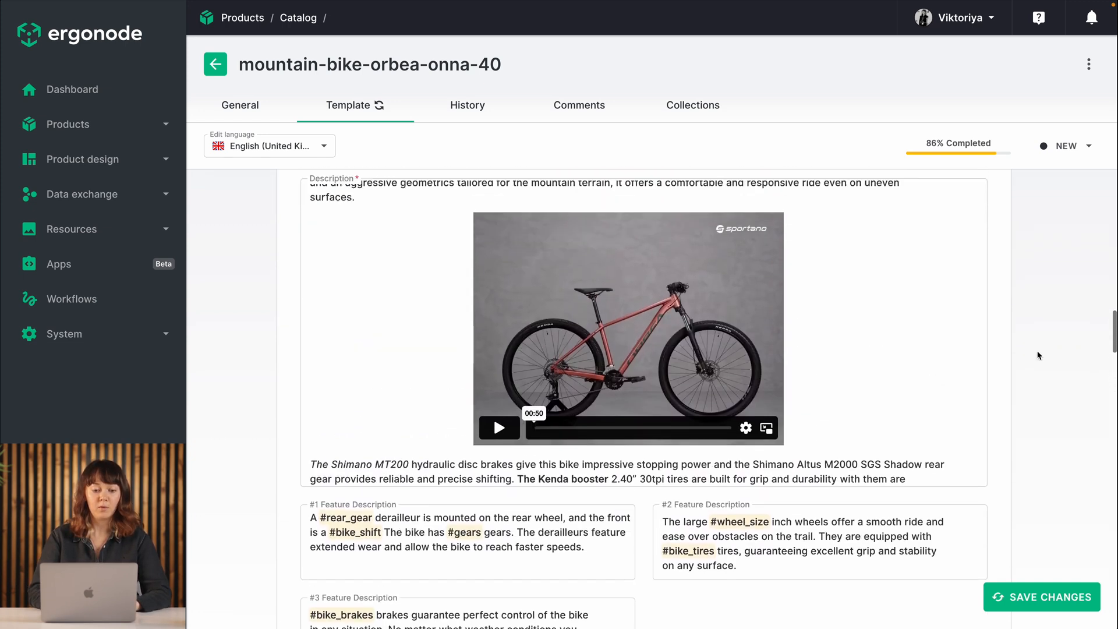
scroll(1039, 355, up, 2)
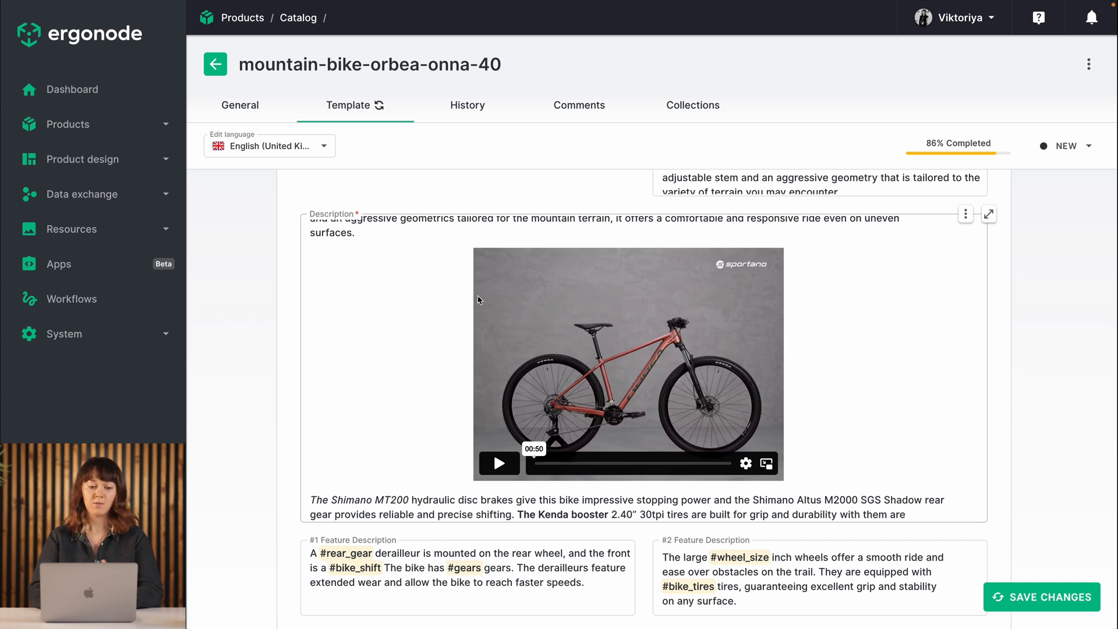
scroll(1067, 380, down, 15)
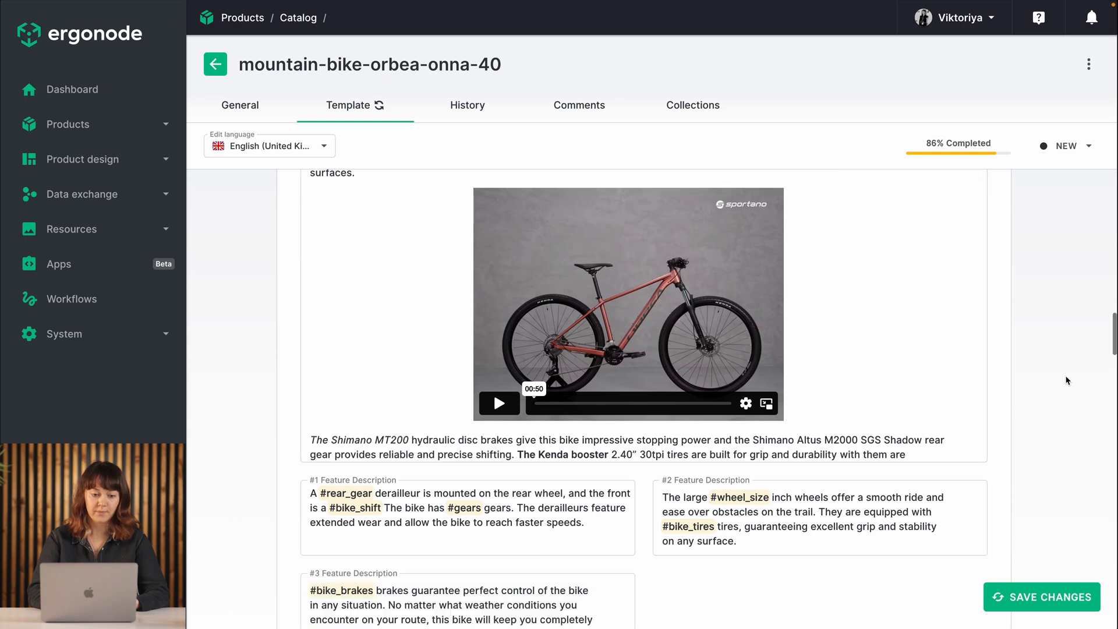
scroll(1067, 380, down, 3)
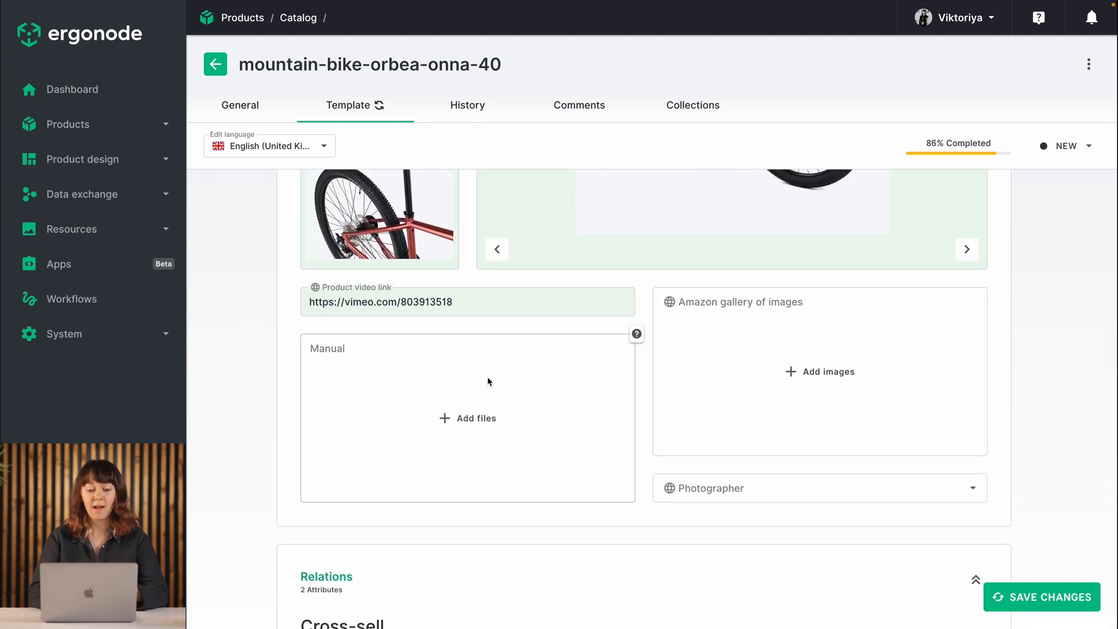
click(477, 420)
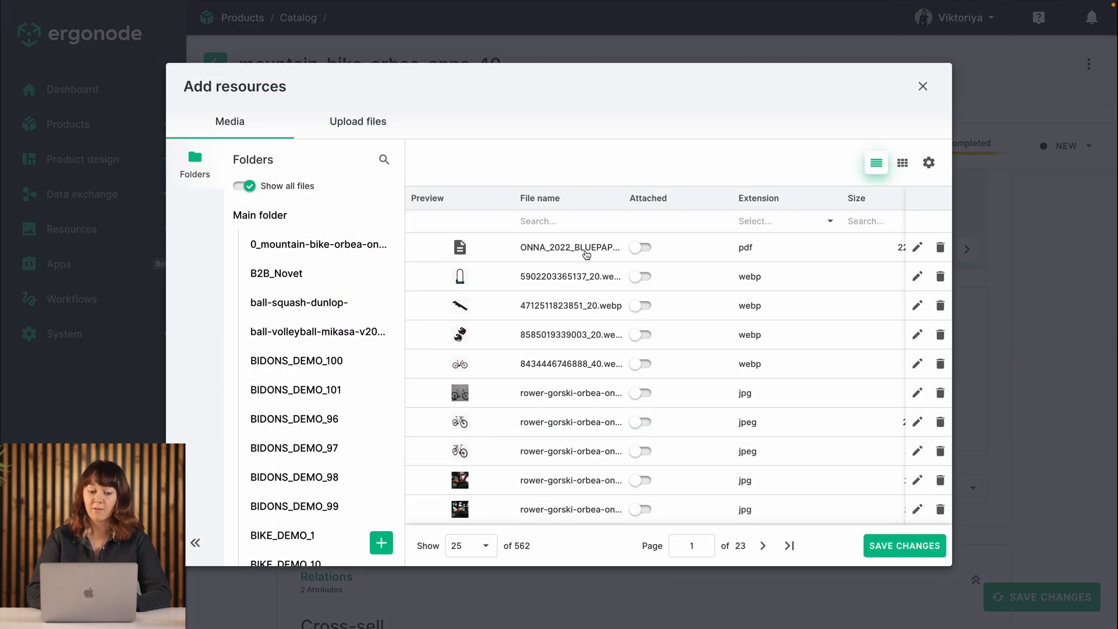
click(643, 249)
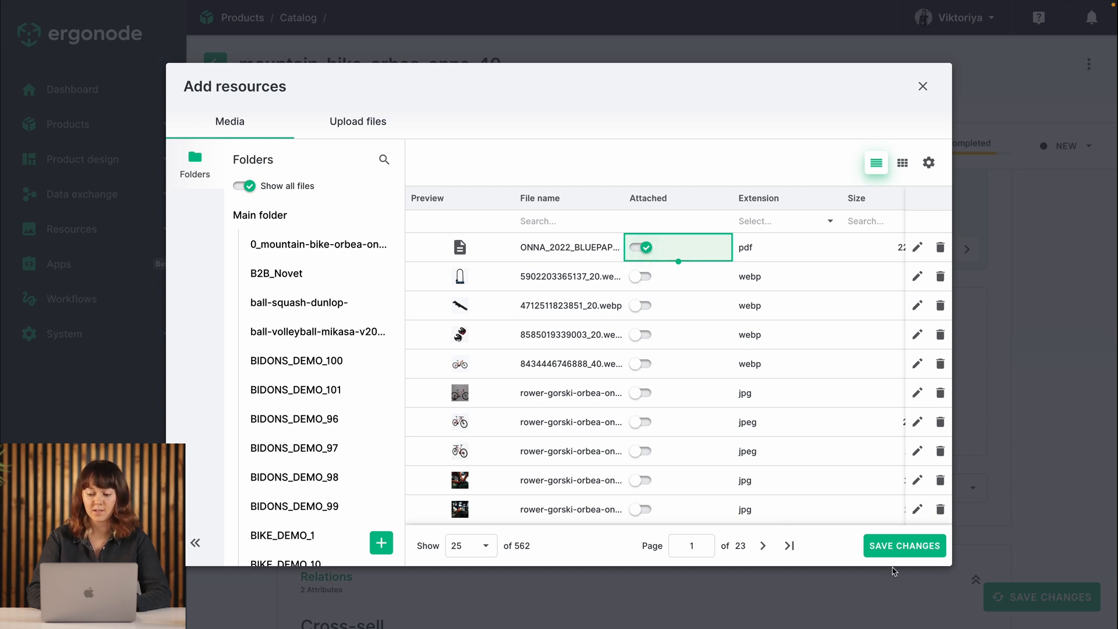
click(906, 545)
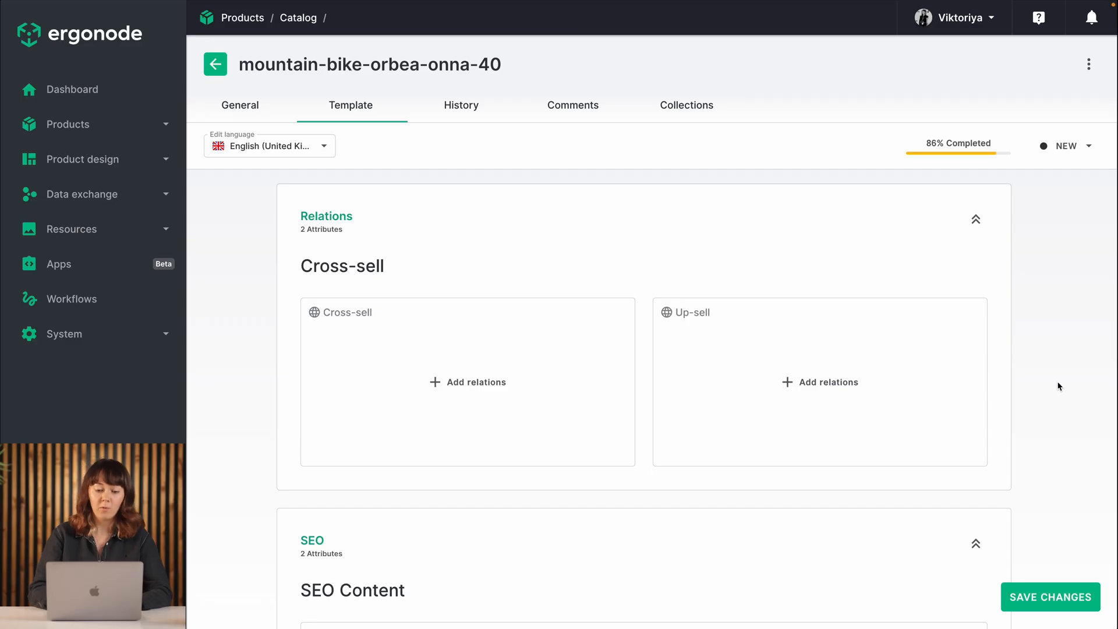
Add the Kellys bike lamp set, the Topeak bicycle pump and the GERDA bicycle lock as Cross-sell relations
click(479, 383)
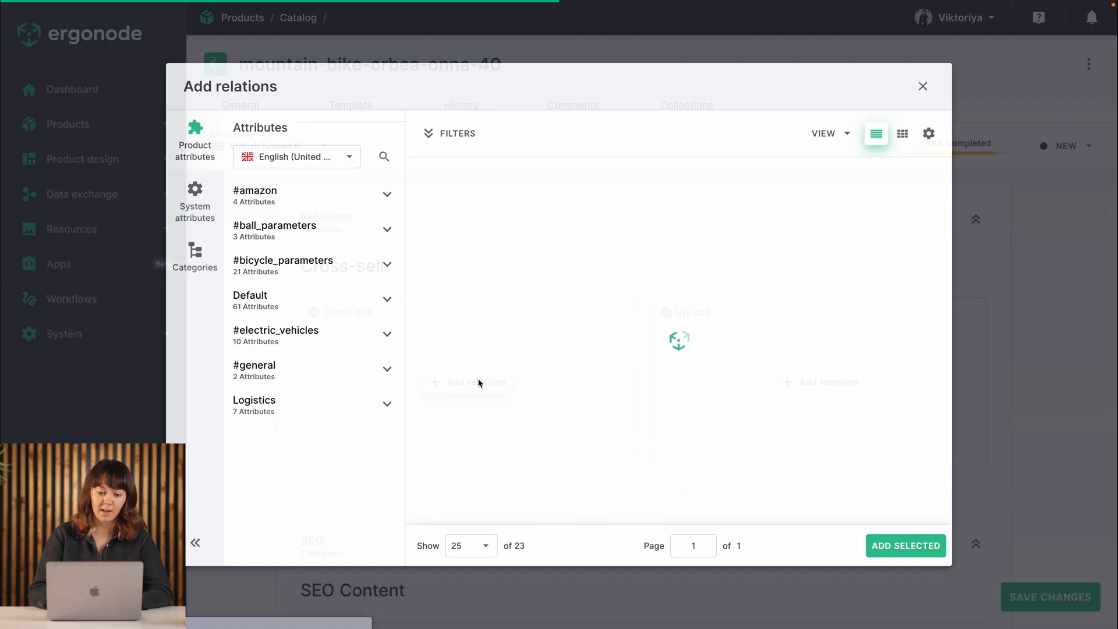
scroll(723, 382, down, 6)
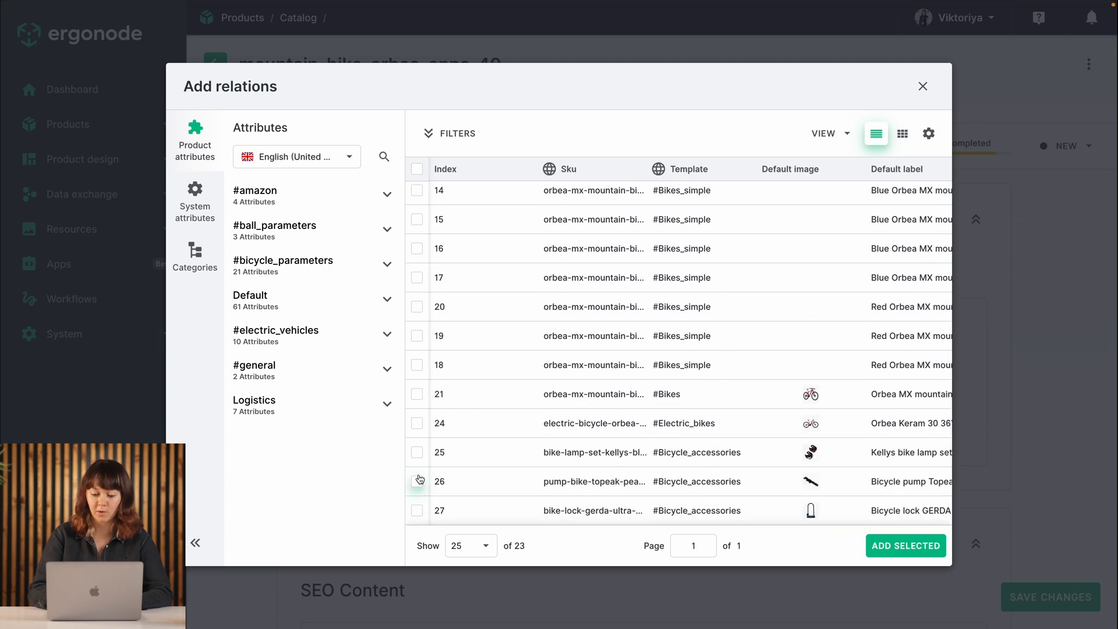
click(417, 452)
click(417, 481)
click(417, 510)
click(860, 555)
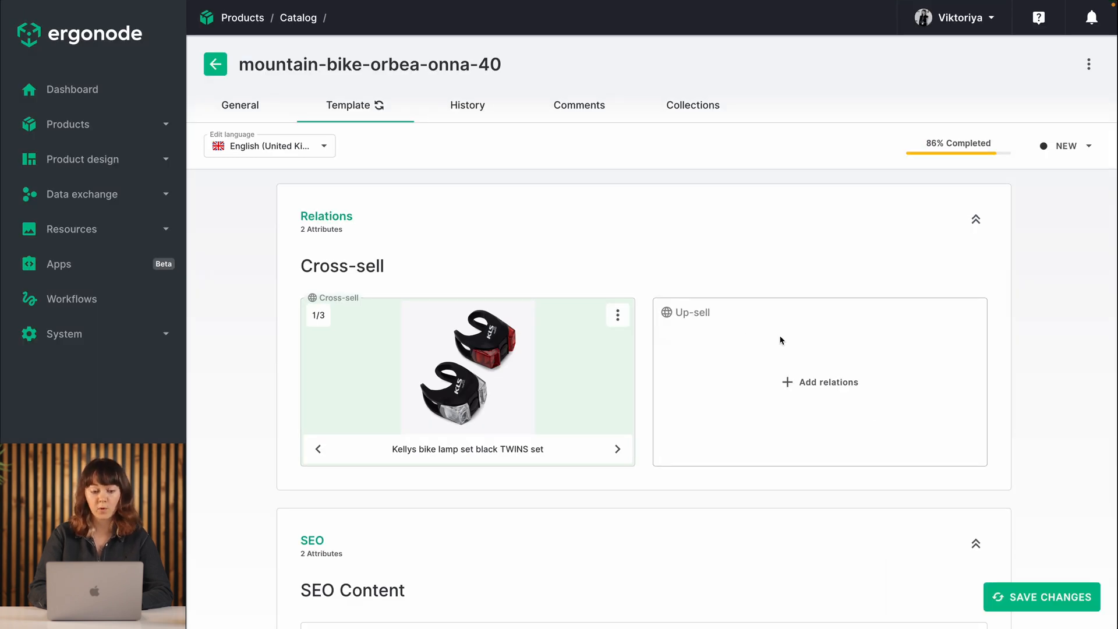
Add the Orbea Keram 30 36V 11Ah 400Wh electric bike as an Up-sell relation and save the product
click(816, 380)
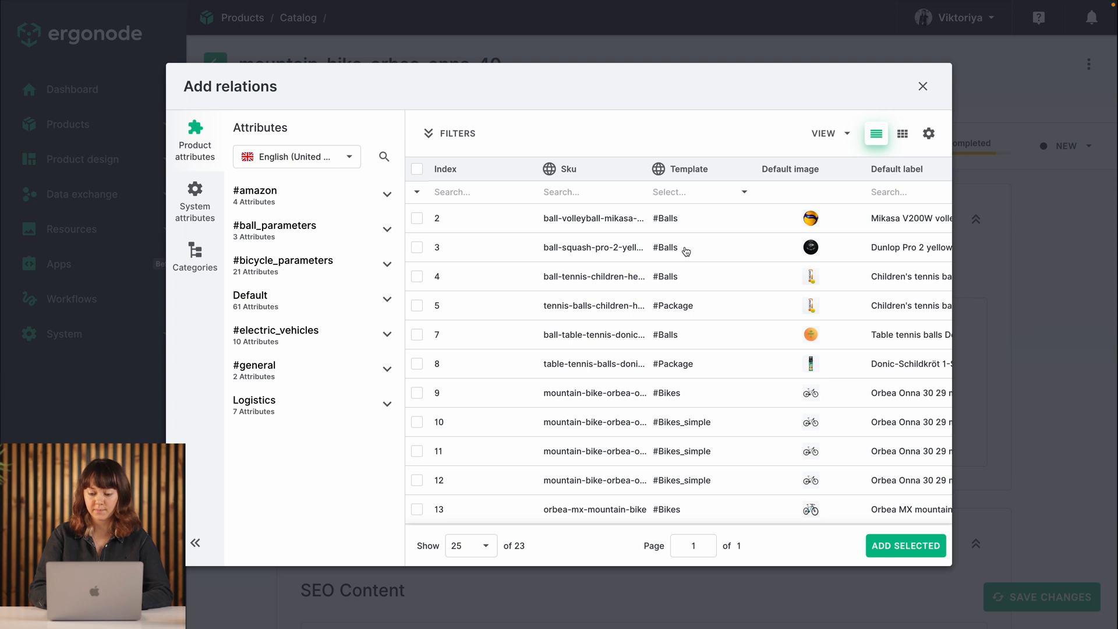
scroll(686, 250, down, 5)
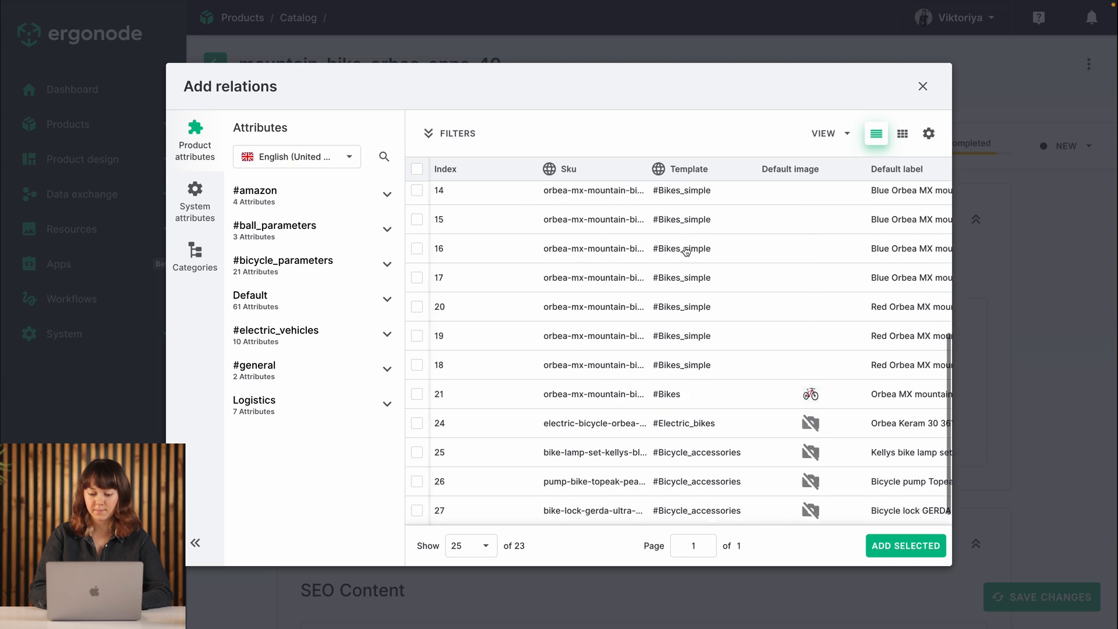
click(417, 423)
click(883, 551)
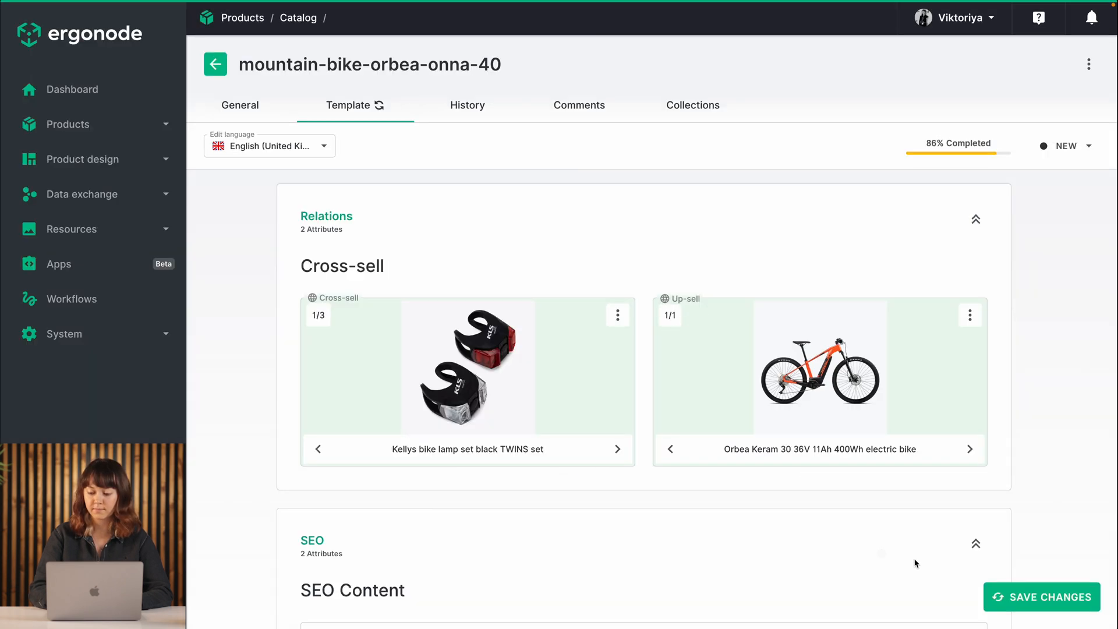
click(1033, 600)
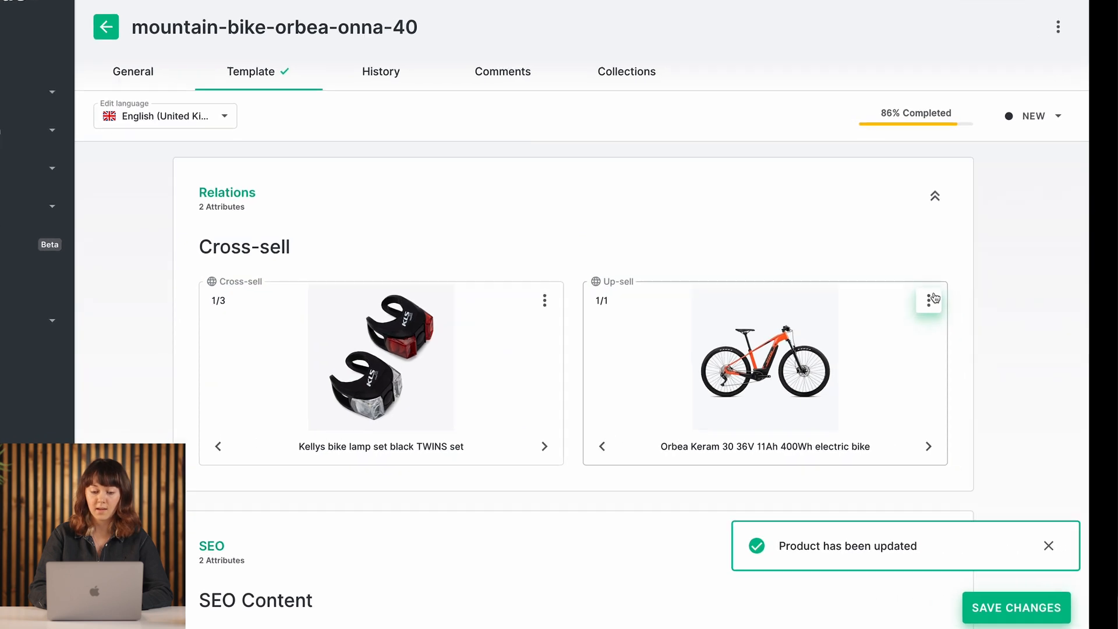
Navigate from the Up-sell relation to the Orbea Keram 30 electric bike's product page
click(843, 271)
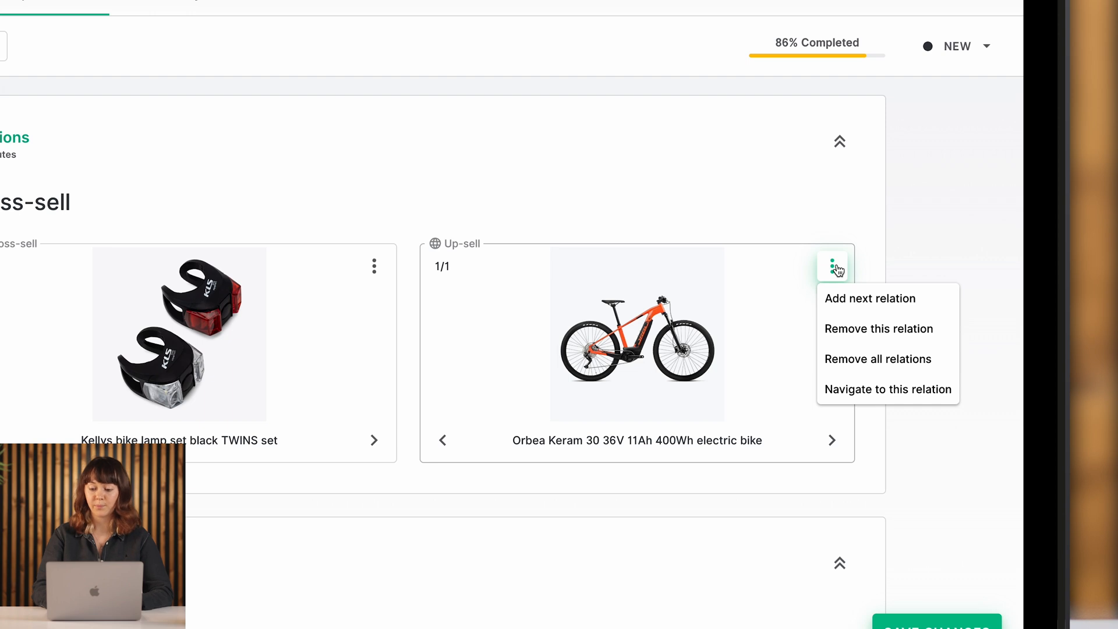
click(849, 395)
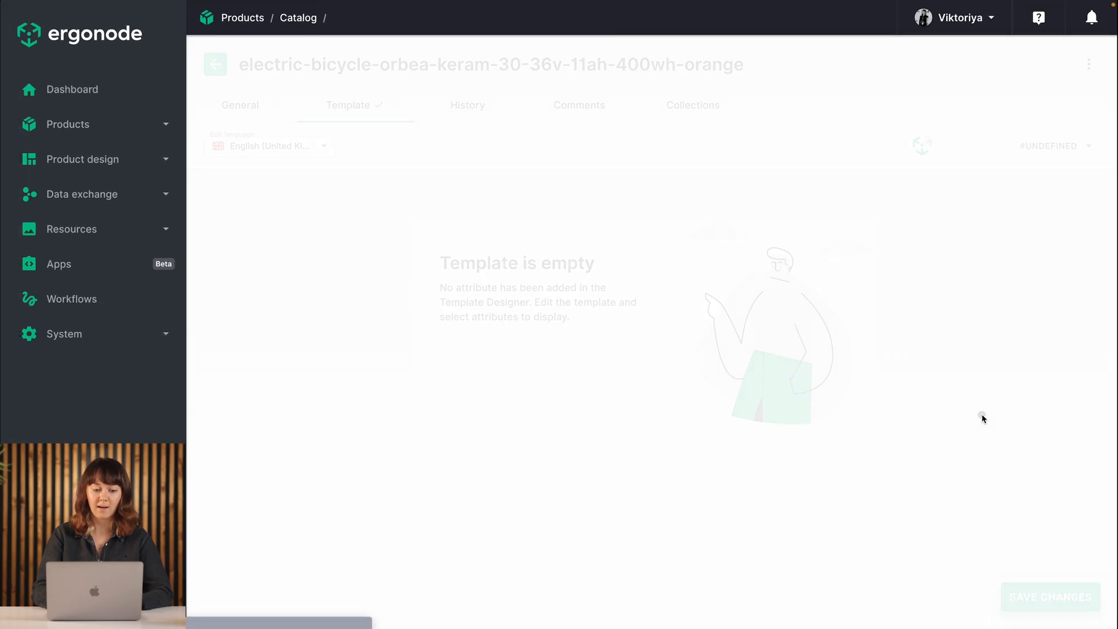